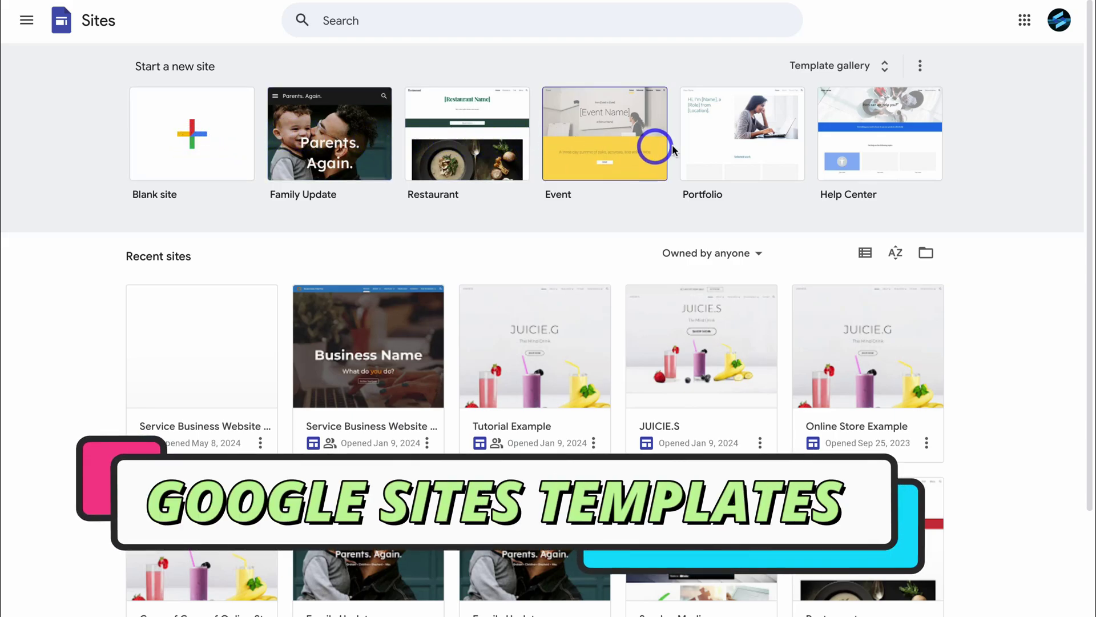
Step: Open the full template gallery and scroll down to the Small business templates
click(855, 76)
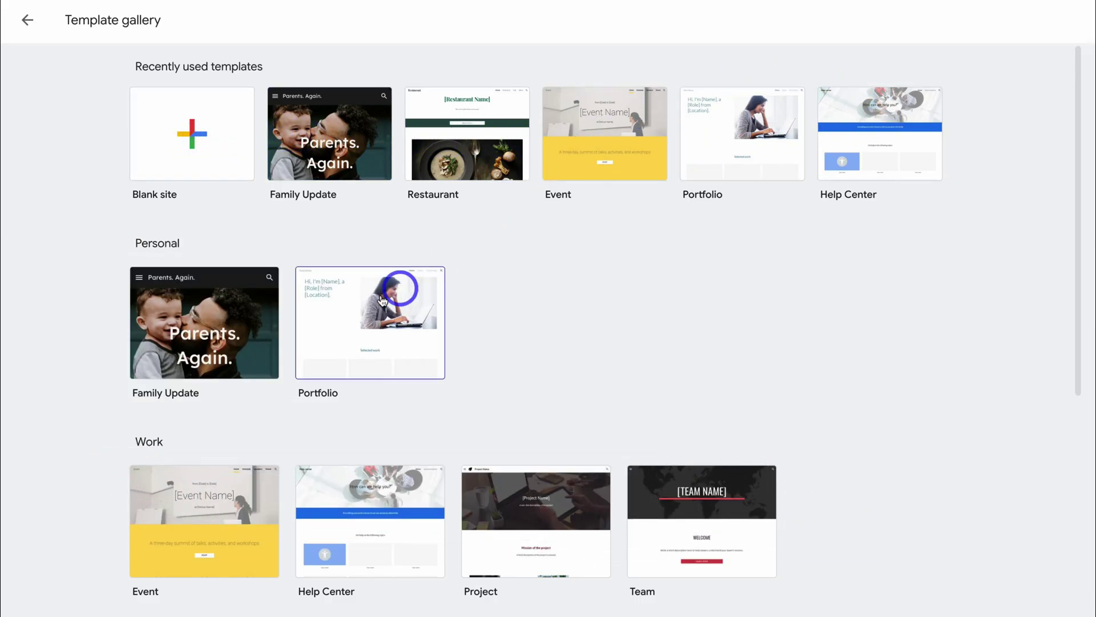
scroll(538, 421, down, 5)
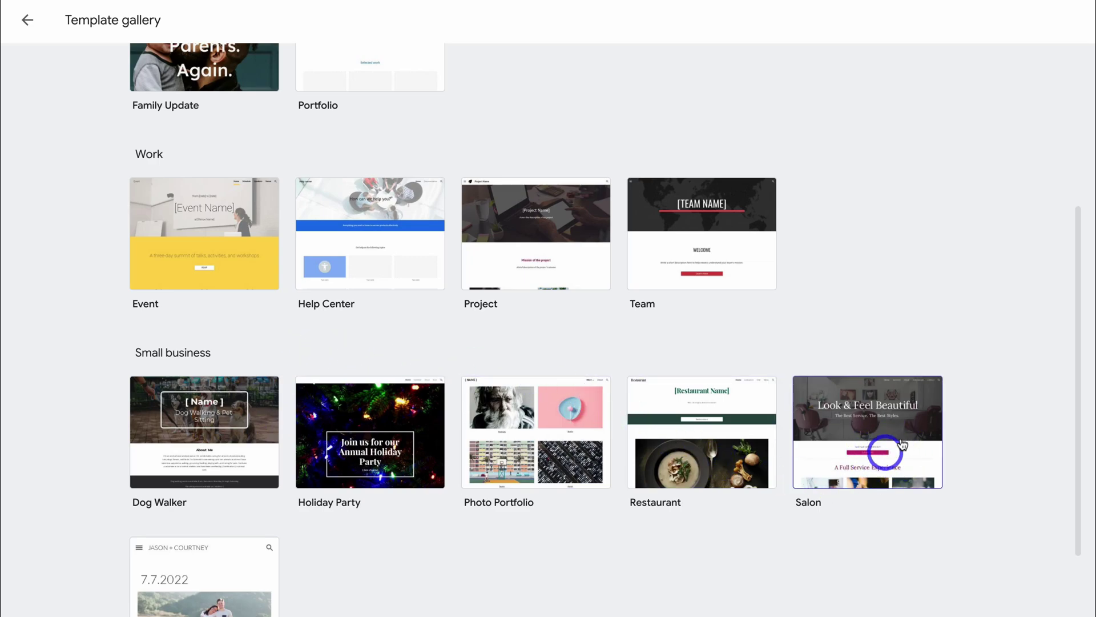
click(868, 435)
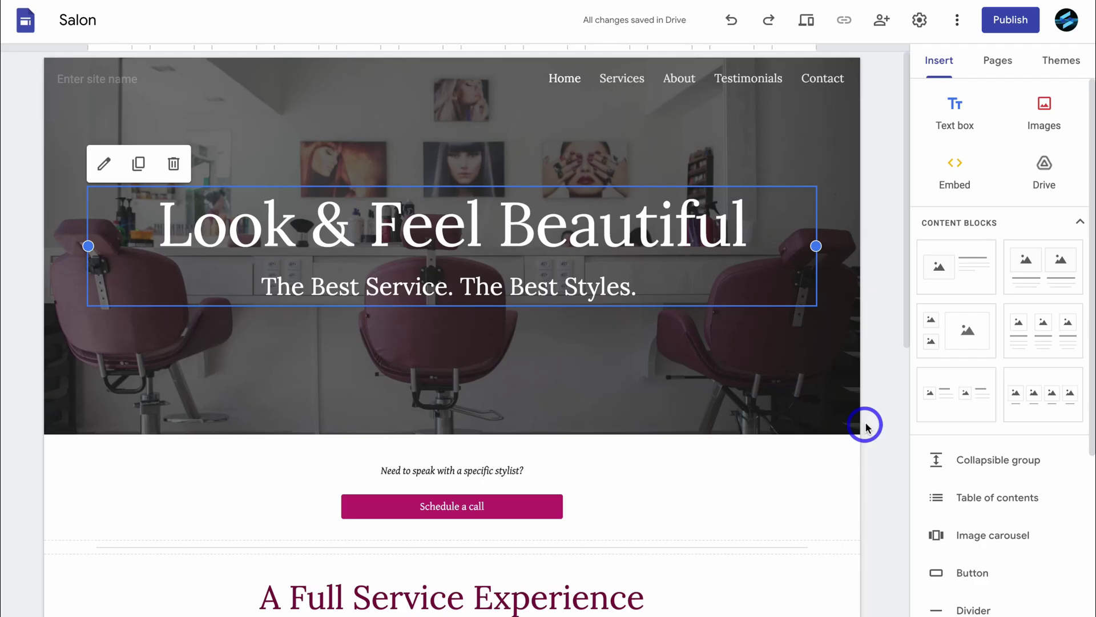
scroll(759, 324, down, 10)
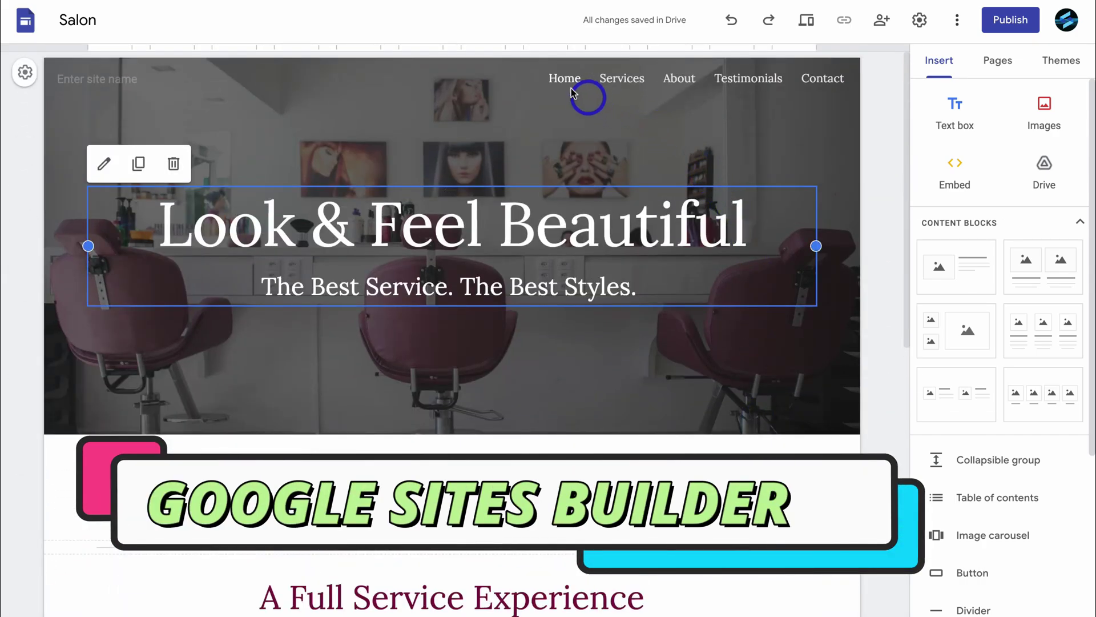
click(631, 85)
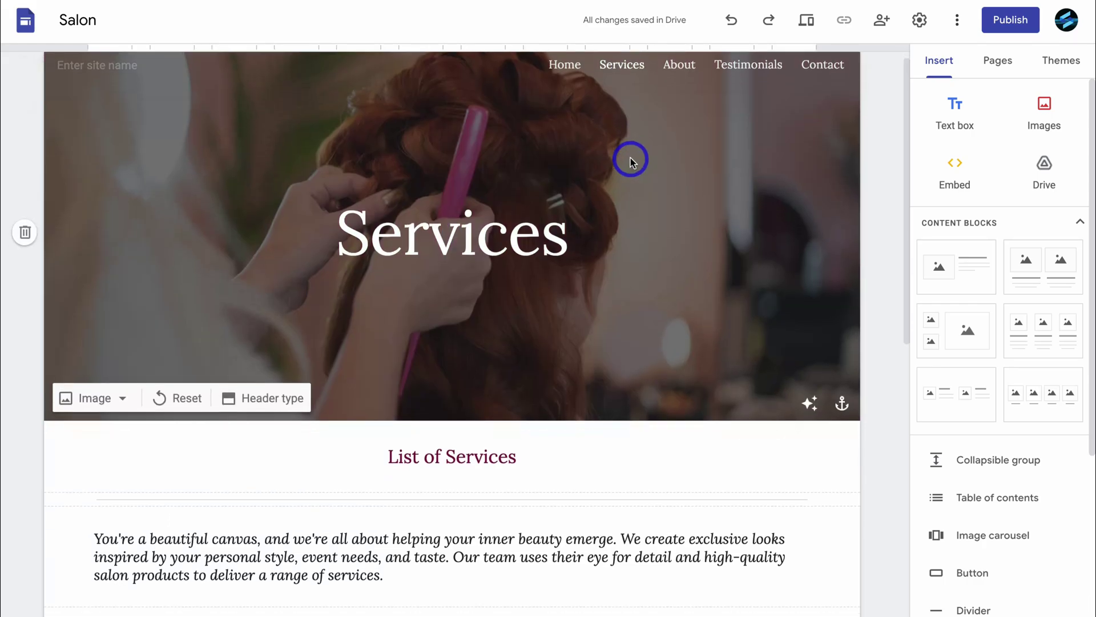
scroll(629, 159, down, 10)
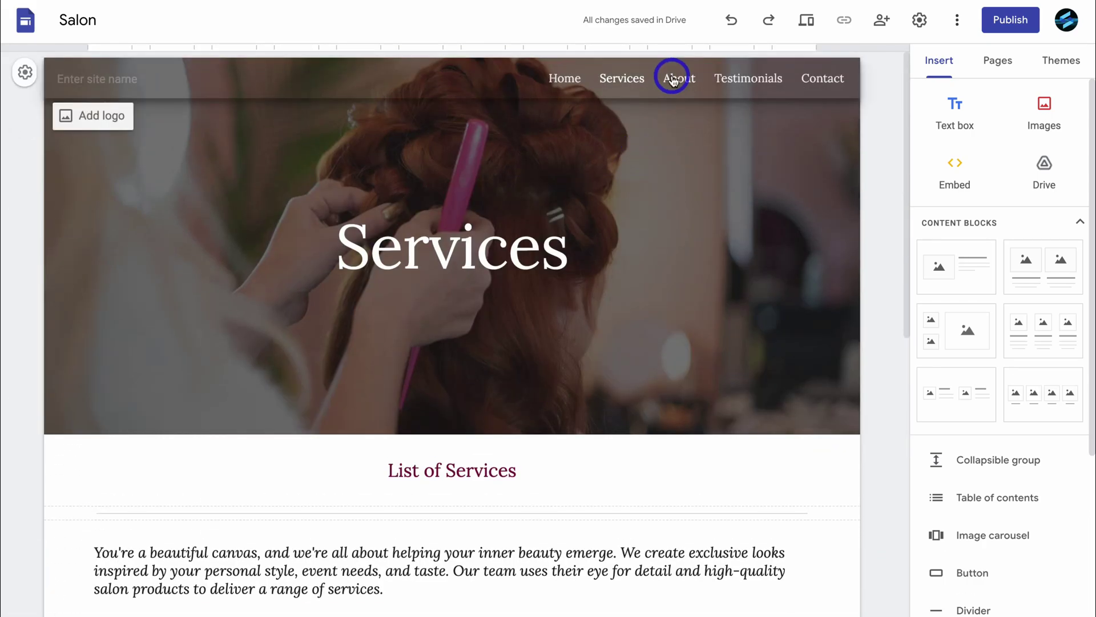
click(672, 80)
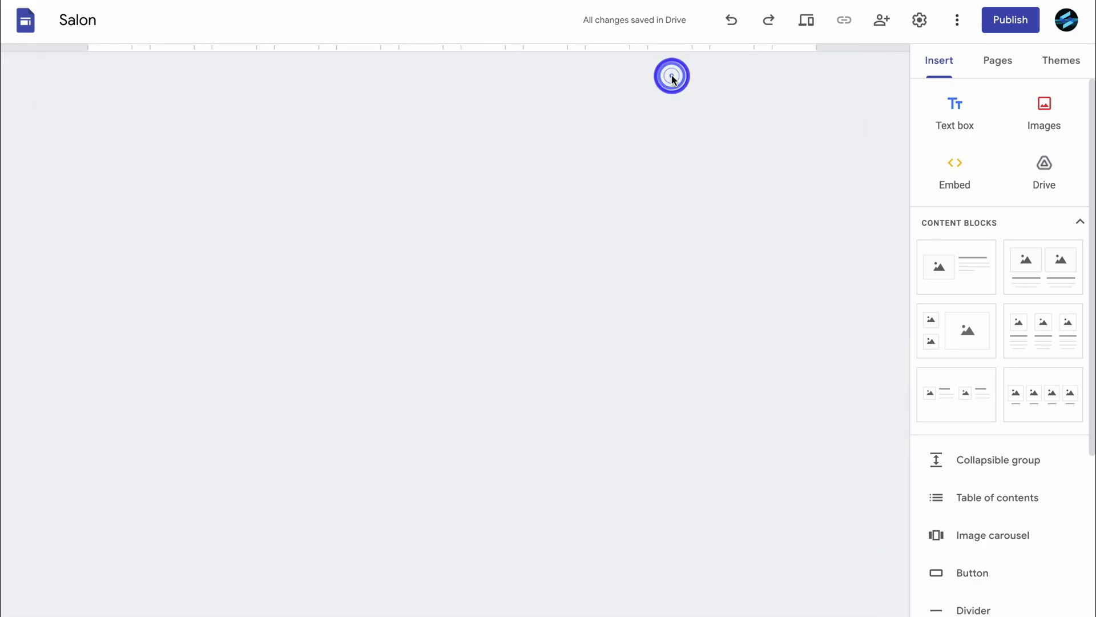
click(731, 79)
scroll(725, 119, down, 7)
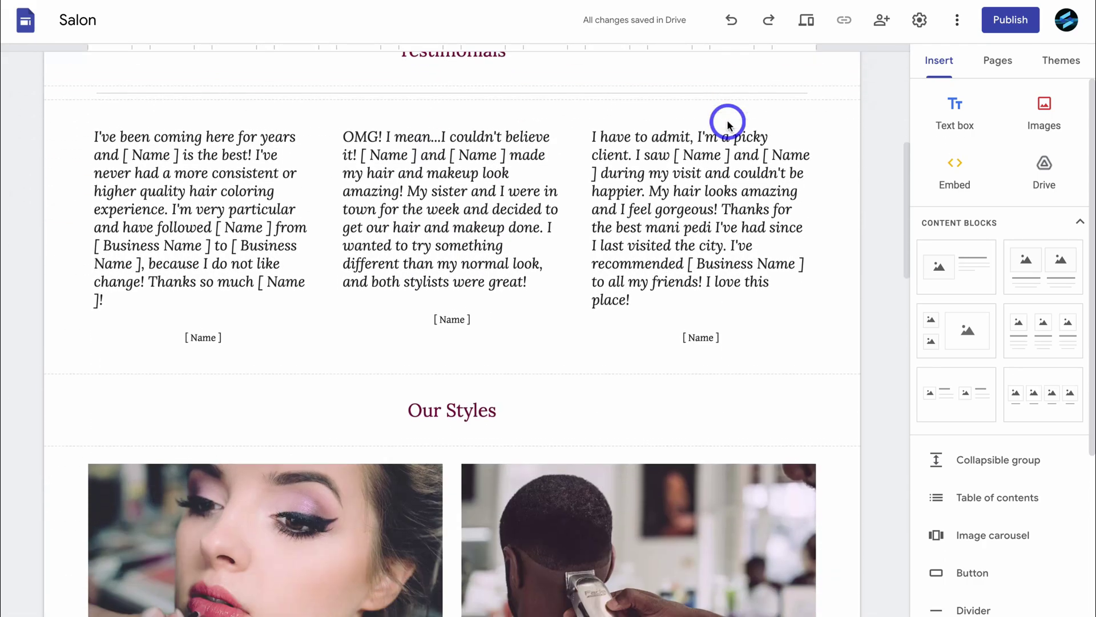
scroll(725, 117, up, 7)
click(808, 79)
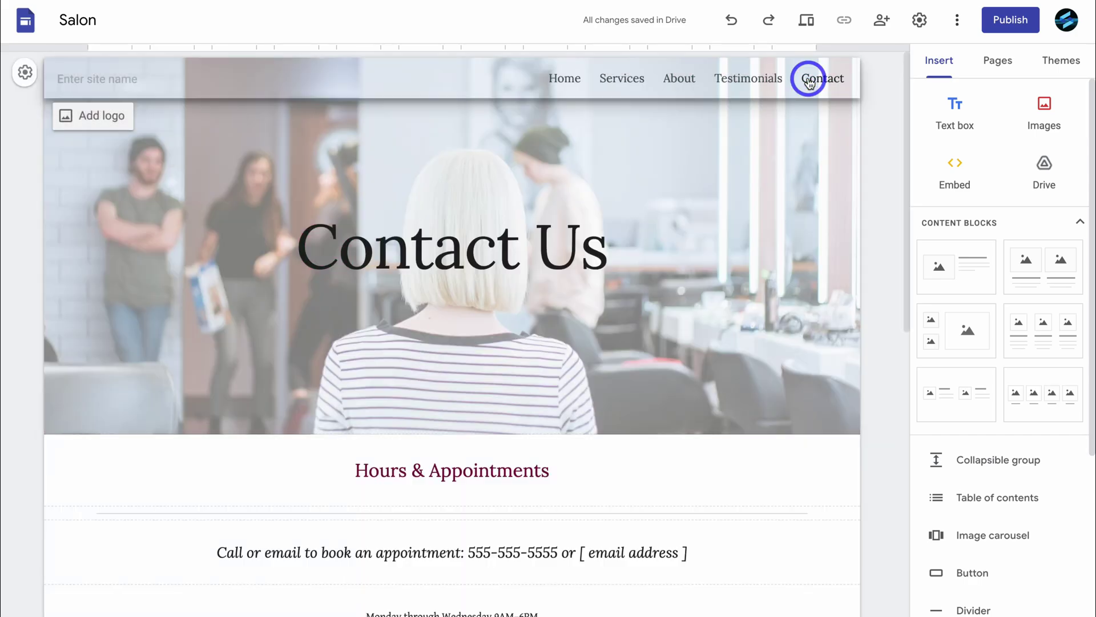
scroll(794, 151, down, 10)
scroll(794, 152, up, 9)
scroll(795, 152, up, 1)
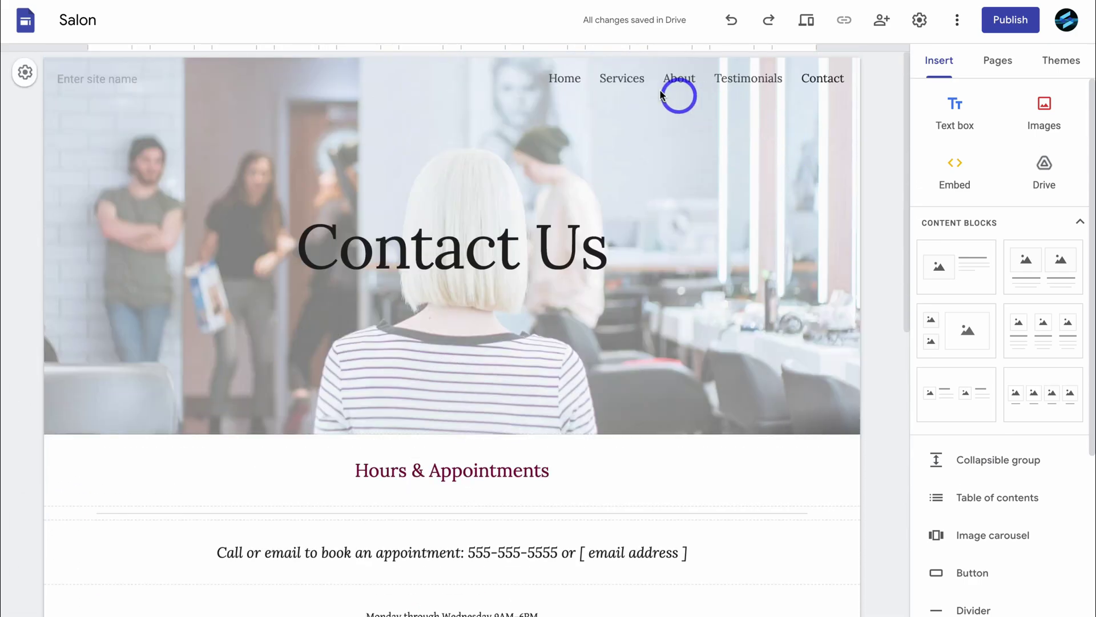
click(565, 77)
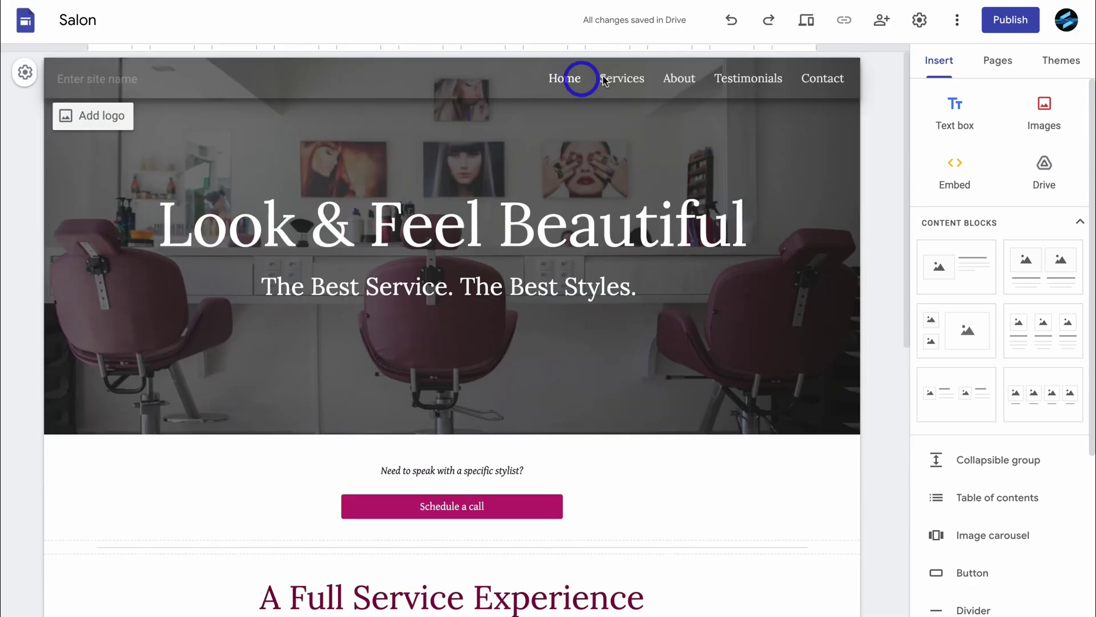
click(995, 63)
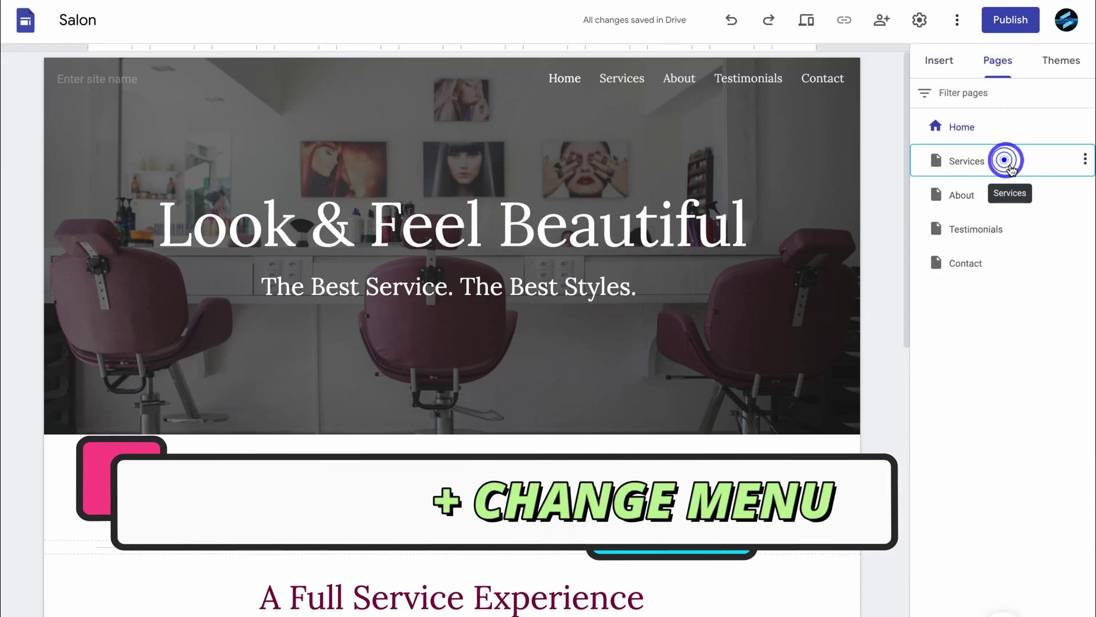
Step: Create a new site page named Book Now
click(1006, 162)
click(1009, 196)
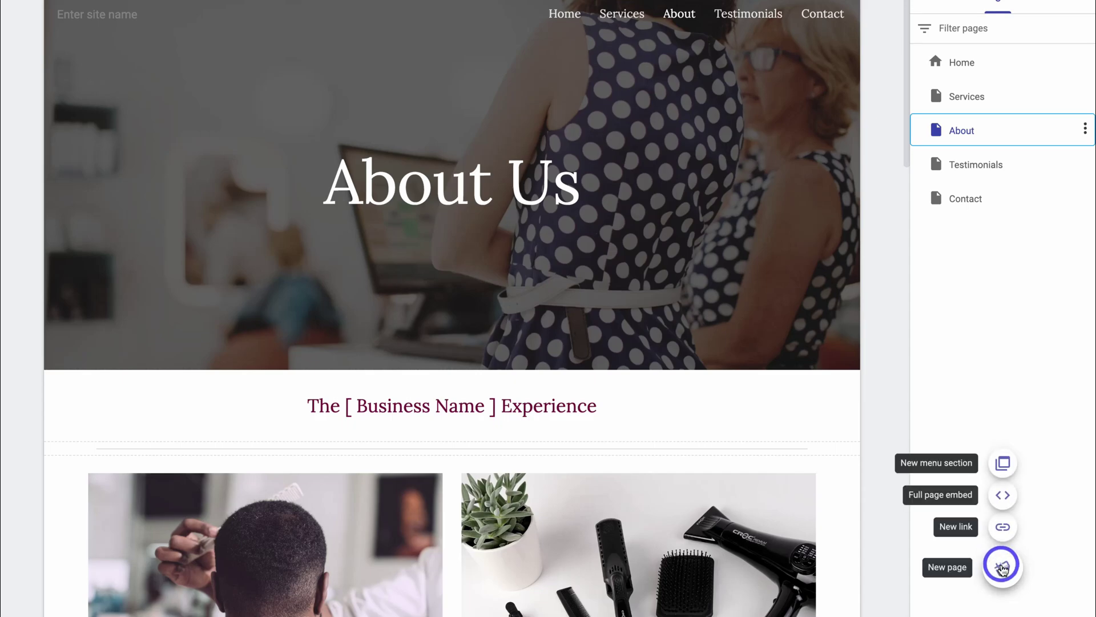
click(1003, 565)
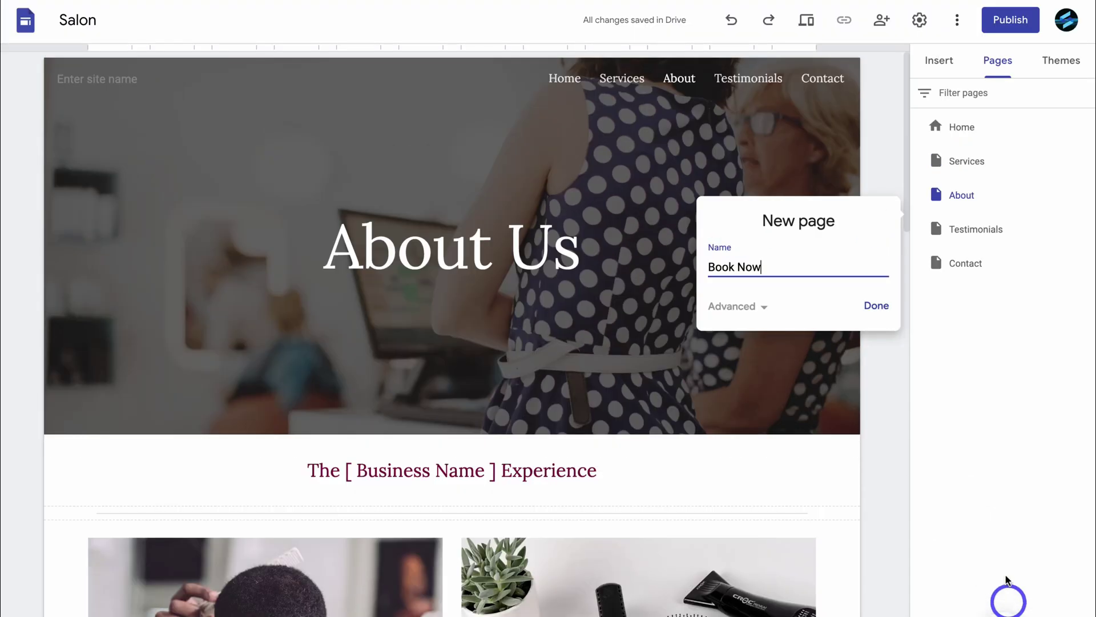
click(865, 308)
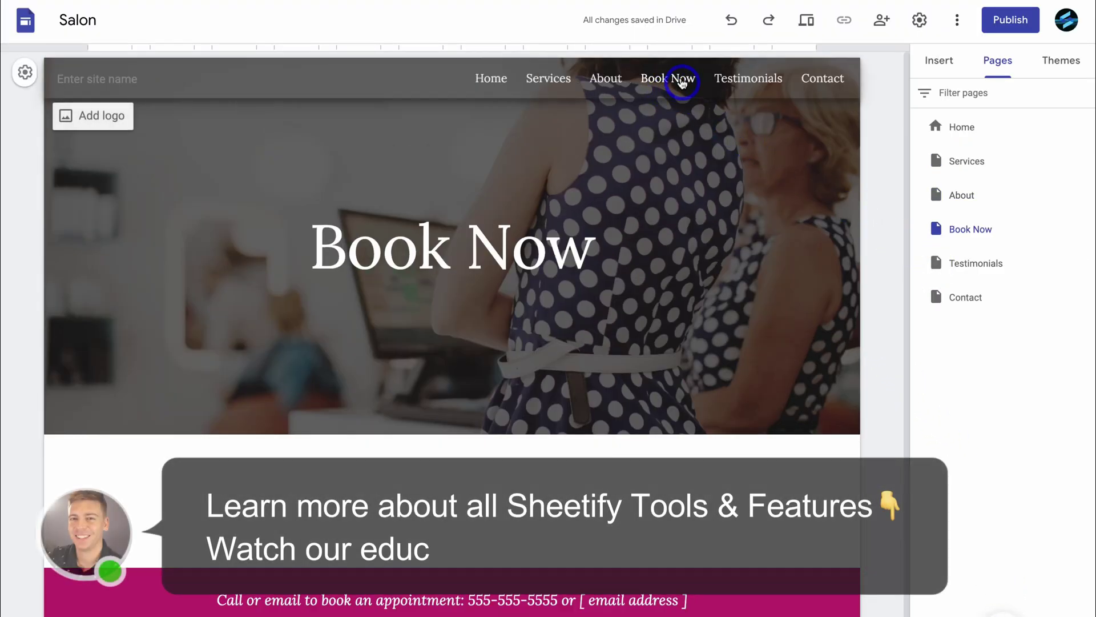
Step: Move the Book Now page between Testimonials and Contact in the page order
drag(959, 228, 971, 287)
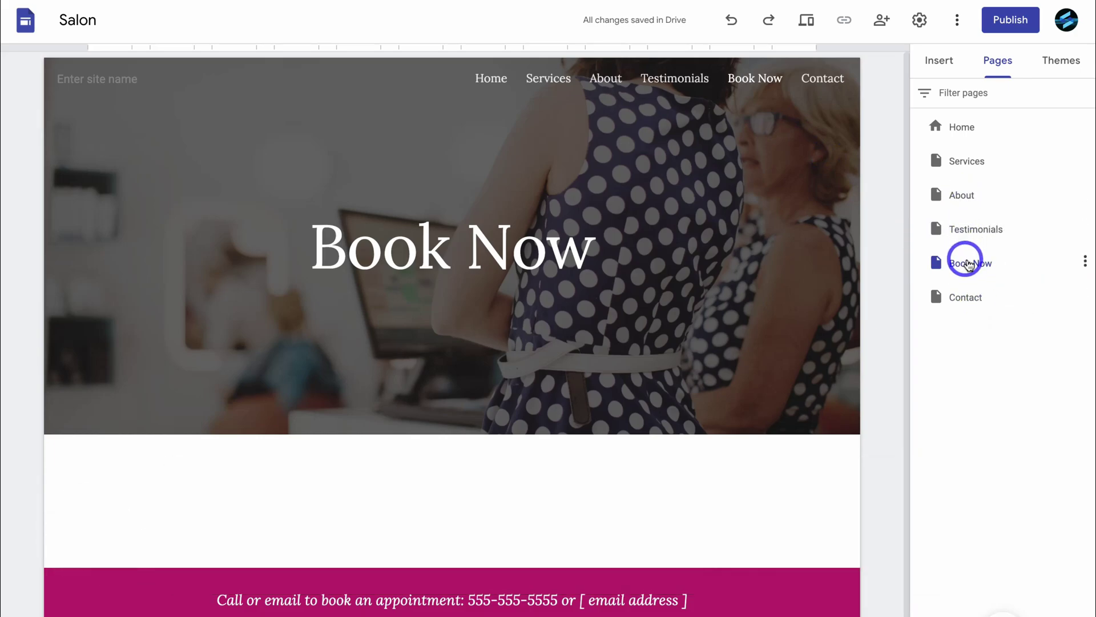
drag(969, 264, 976, 298)
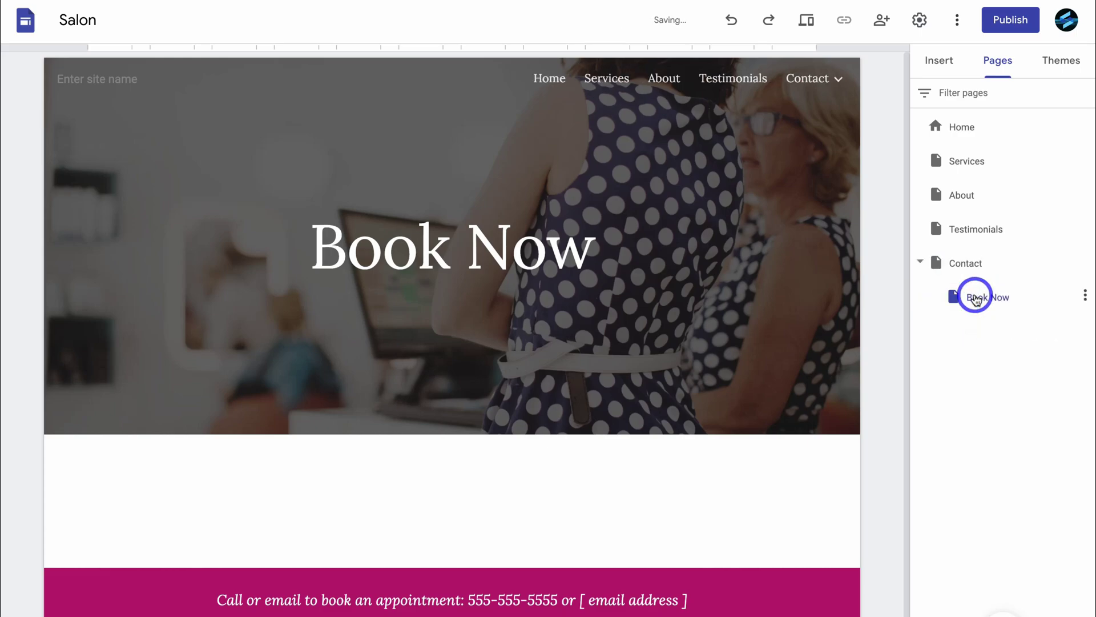
mouse_move(837, 80)
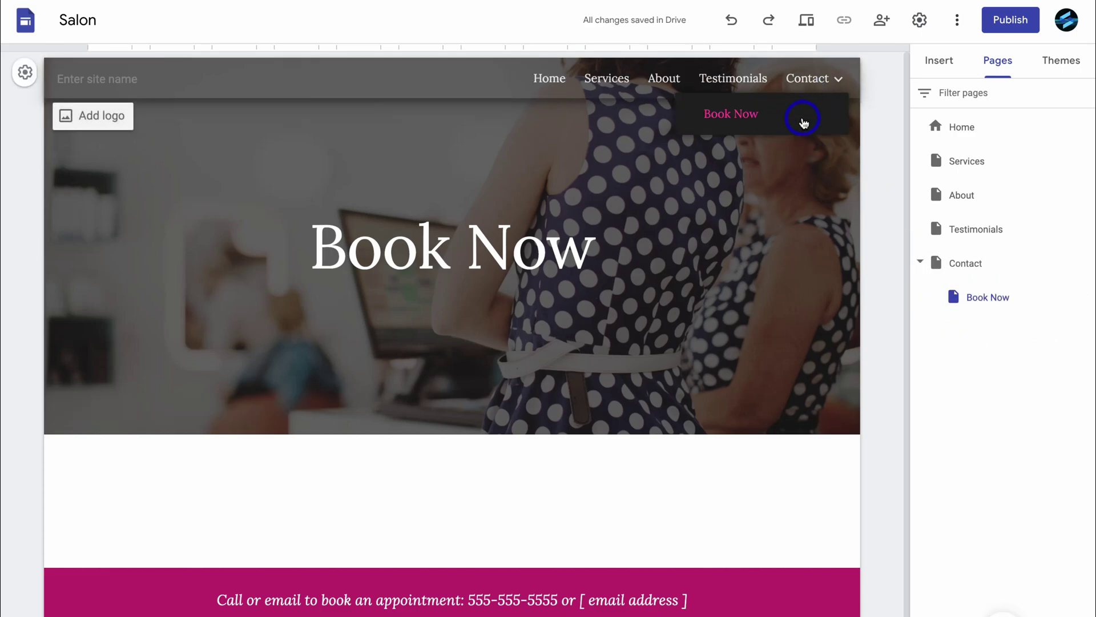
drag(981, 296, 961, 242)
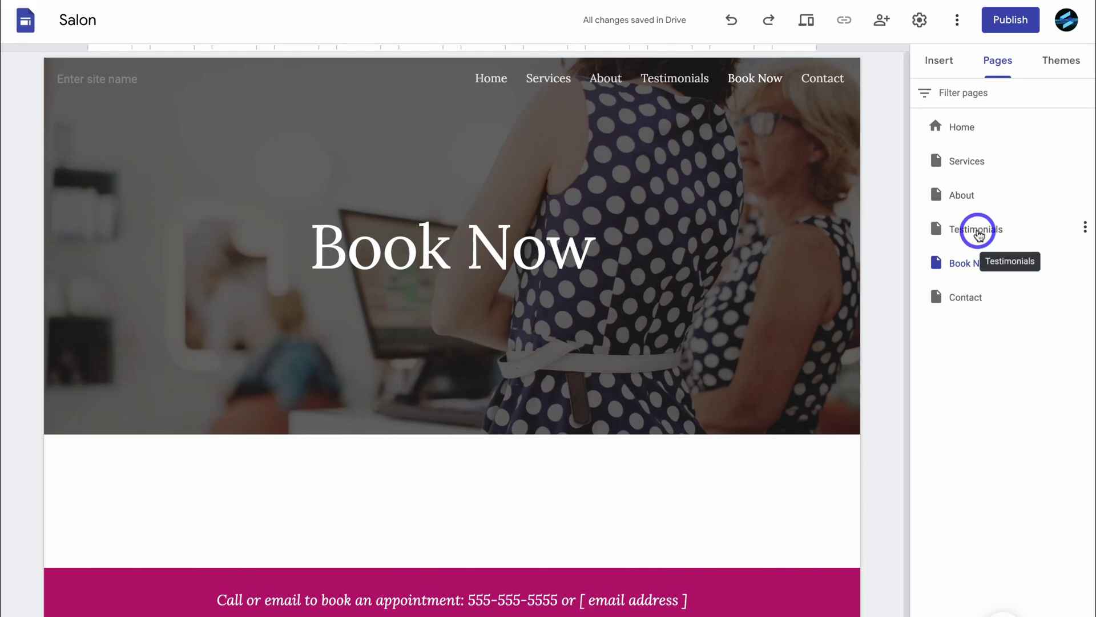
click(1060, 61)
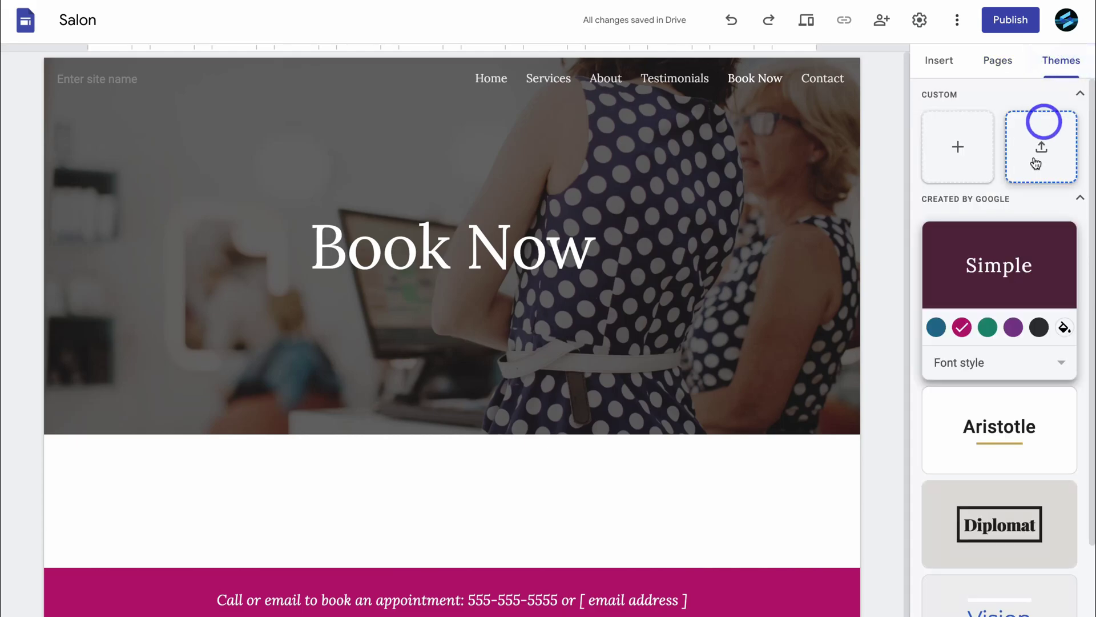
Step: Preview the Aristotle, Diplomat, Vision and Level themes across the site's pages
scroll(1018, 265, down, 2)
click(1010, 309)
scroll(1018, 320, down, 2)
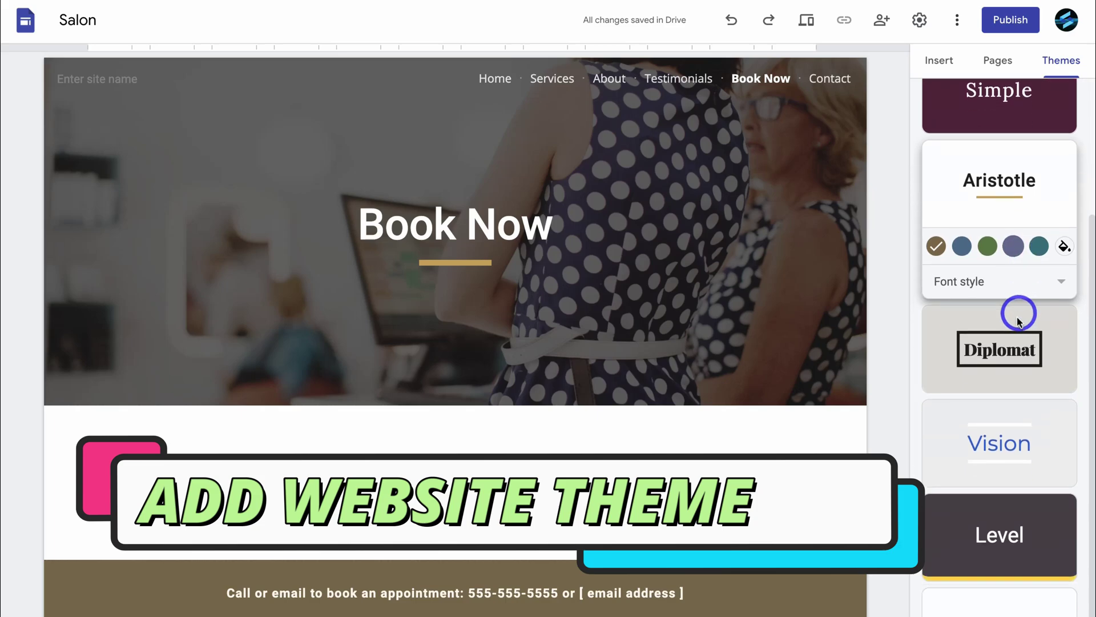
click(1020, 322)
click(1047, 427)
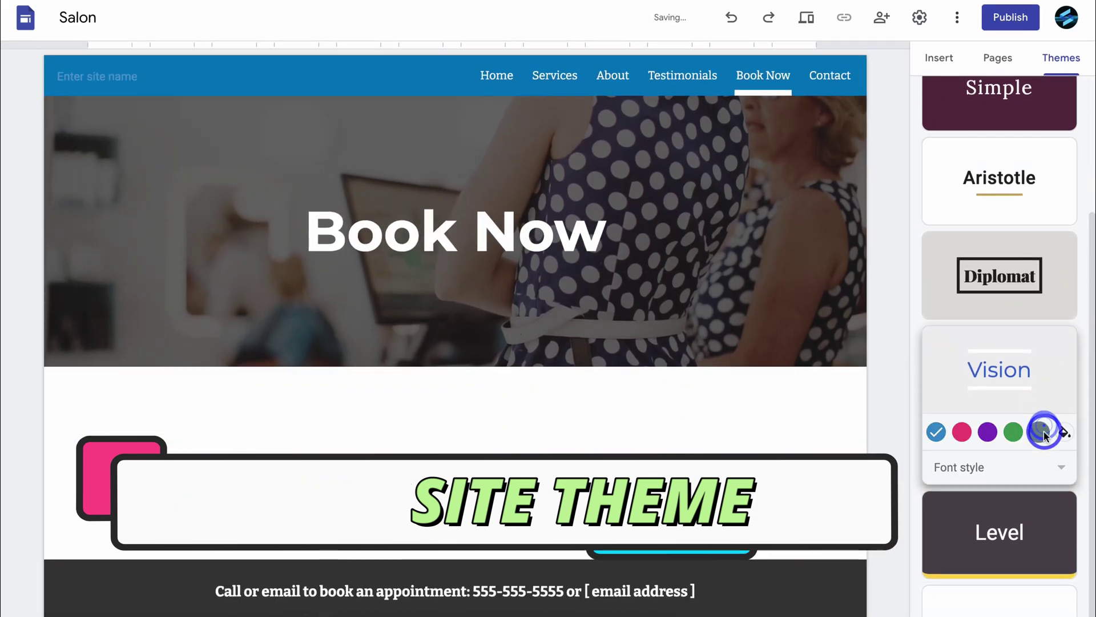
click(1036, 524)
click(557, 121)
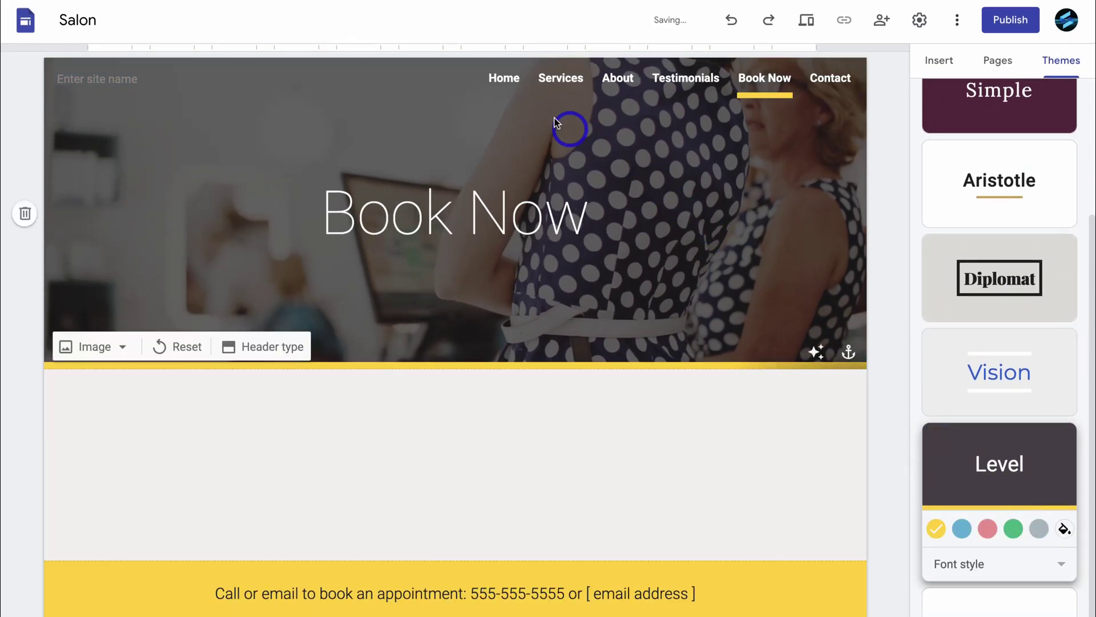
click(505, 78)
scroll(635, 220, down, 6)
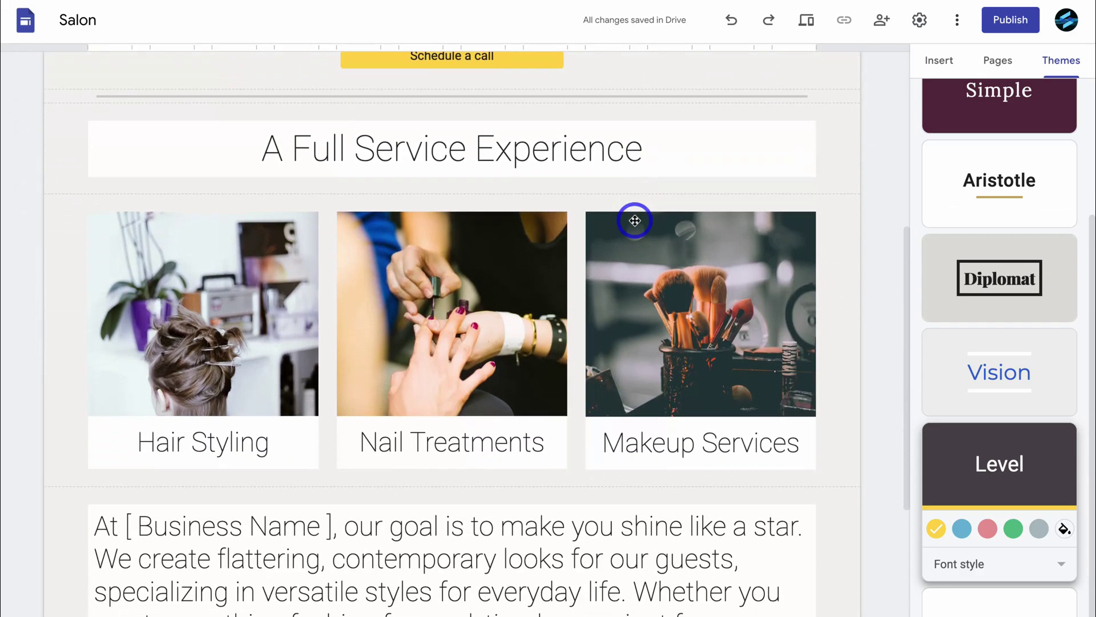
scroll(634, 221, down, 5)
scroll(633, 215, up, 12)
click(982, 291)
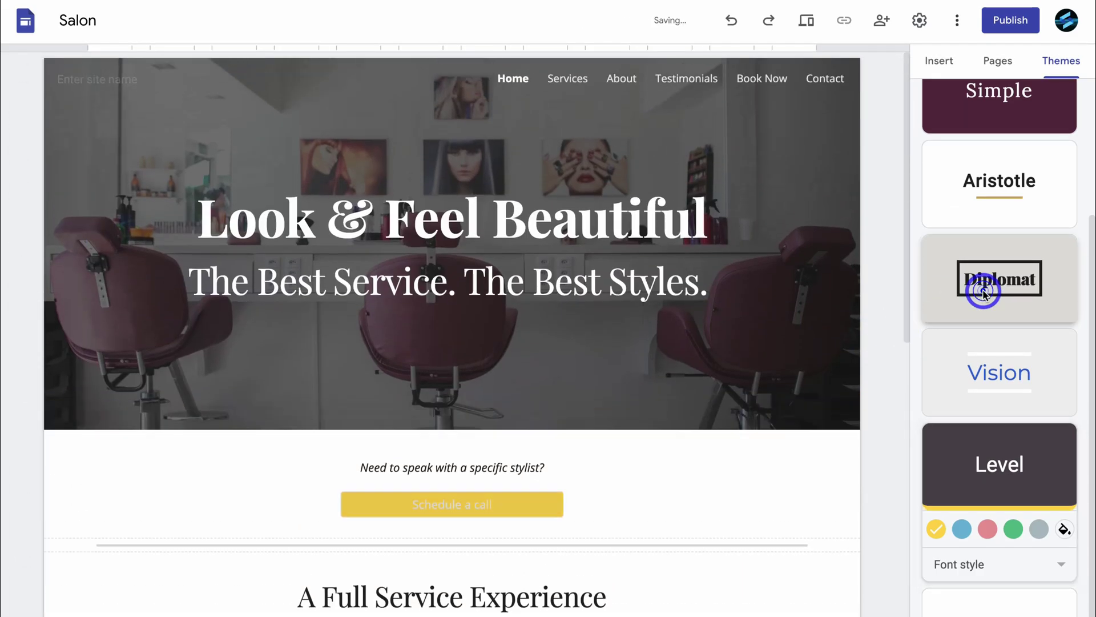
click(960, 213)
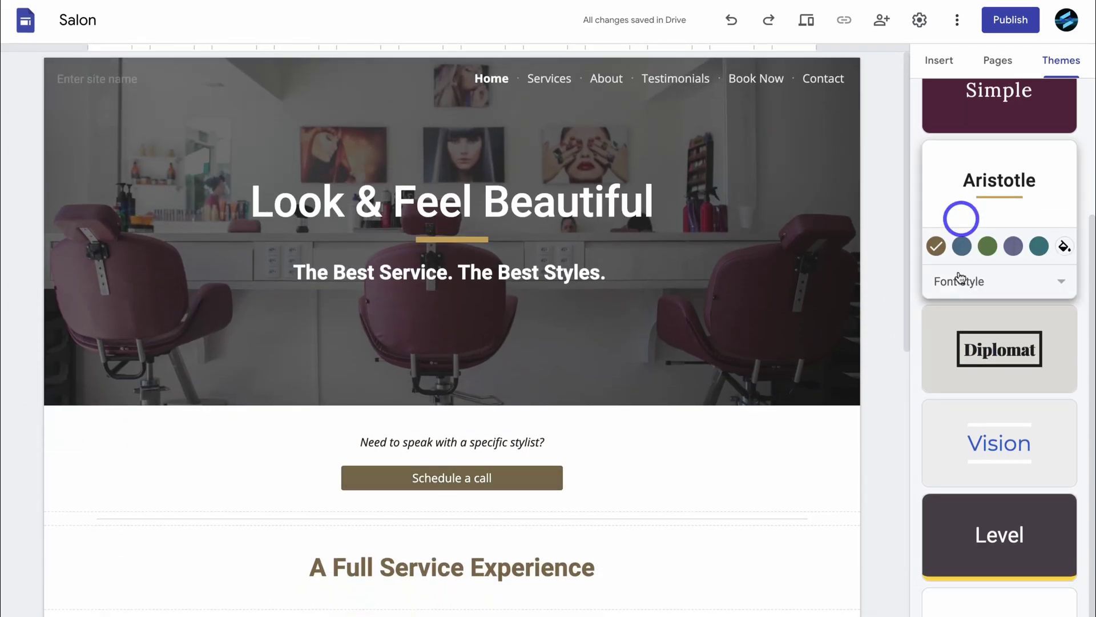
Step: Apply Vision, test its red, purple, green and slate swatches, then keep default blue
click(954, 415)
click(961, 435)
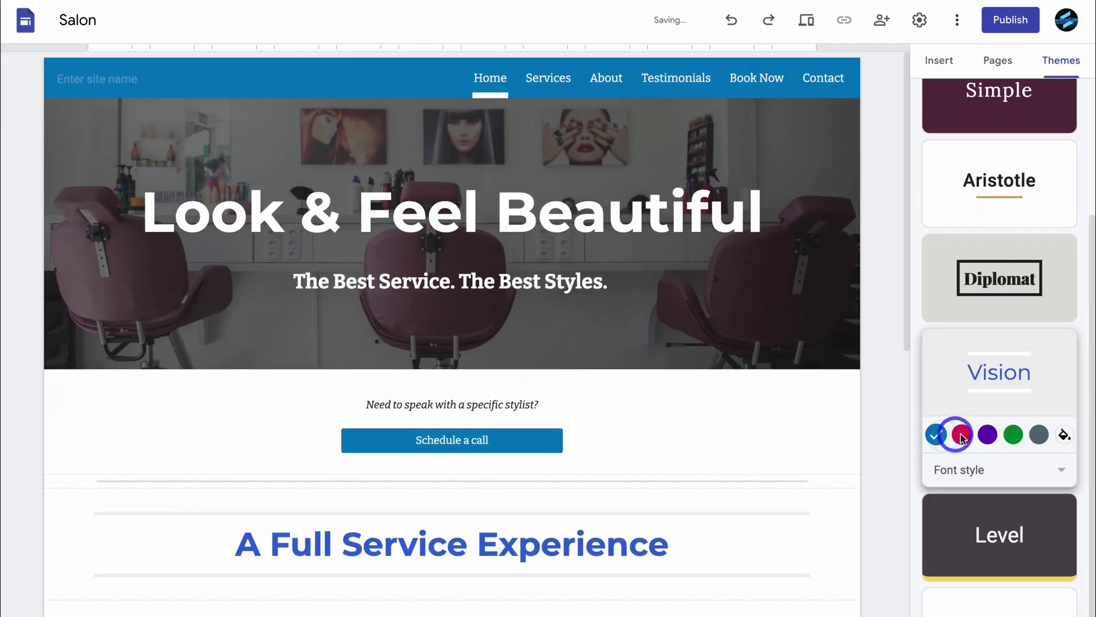
click(988, 436)
click(1014, 435)
click(1036, 437)
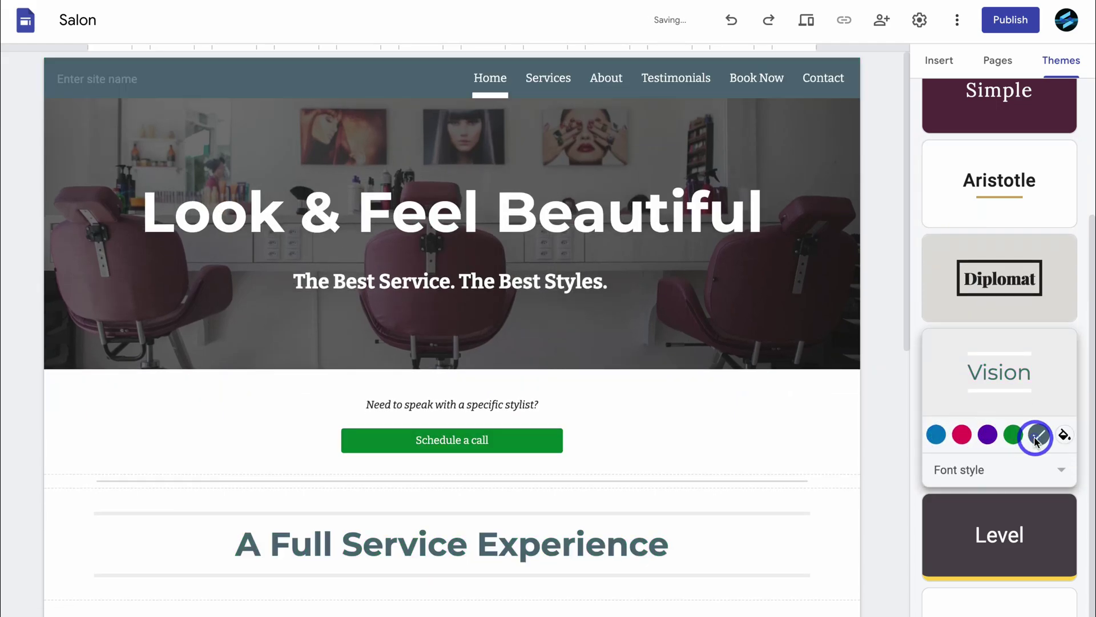
click(1065, 436)
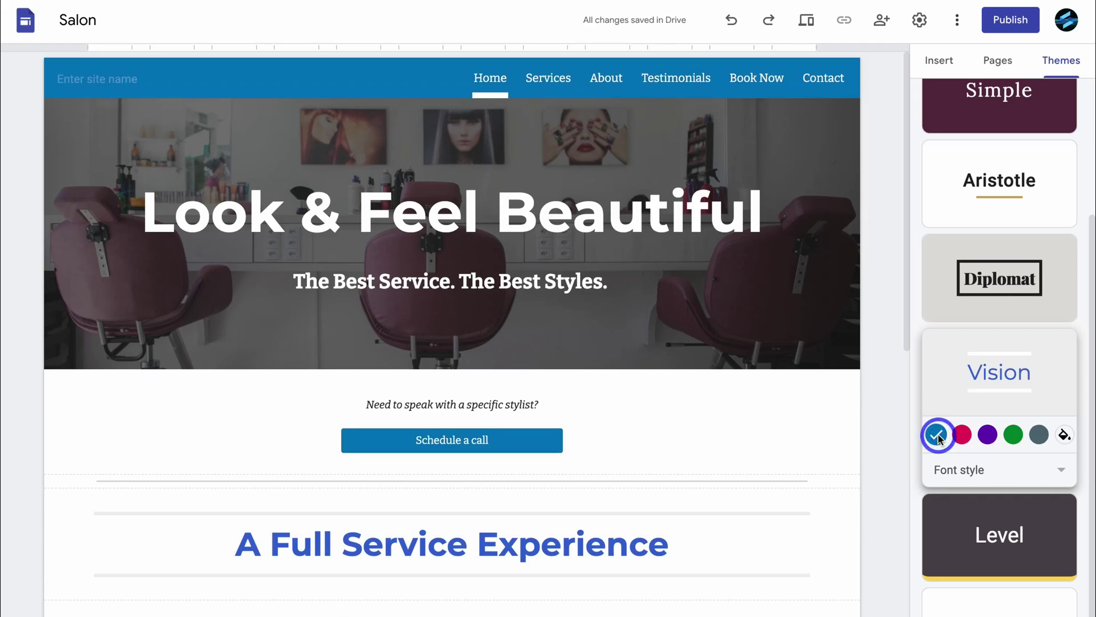
click(822, 86)
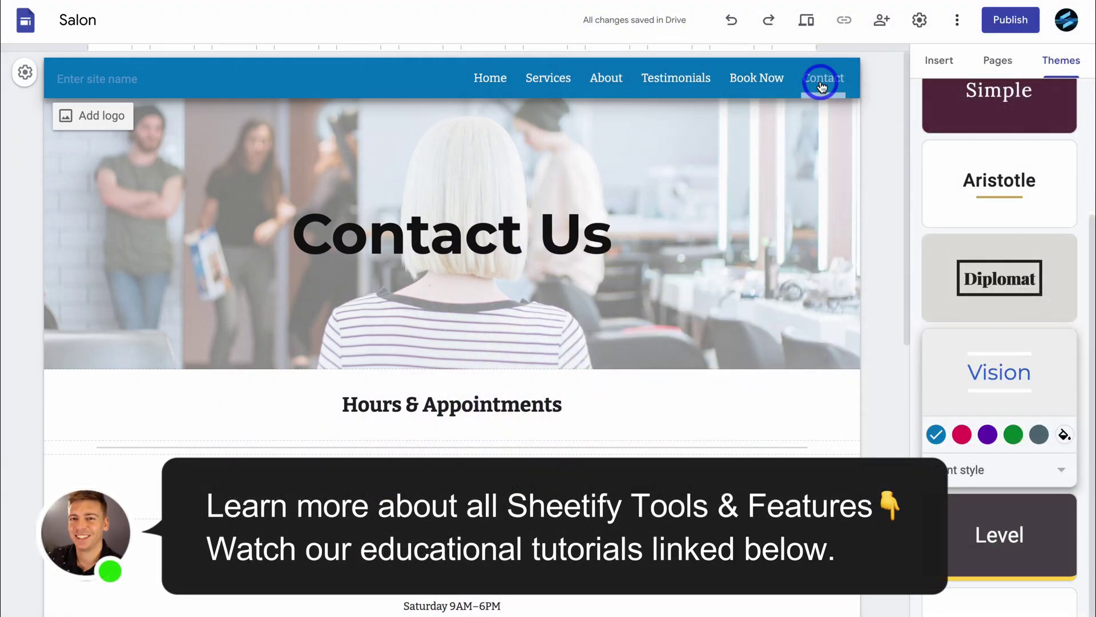
Step: Scroll through the Contact page in the blue Vision theme, then view Book Now and Home
click(821, 107)
scroll(788, 171, down, 6)
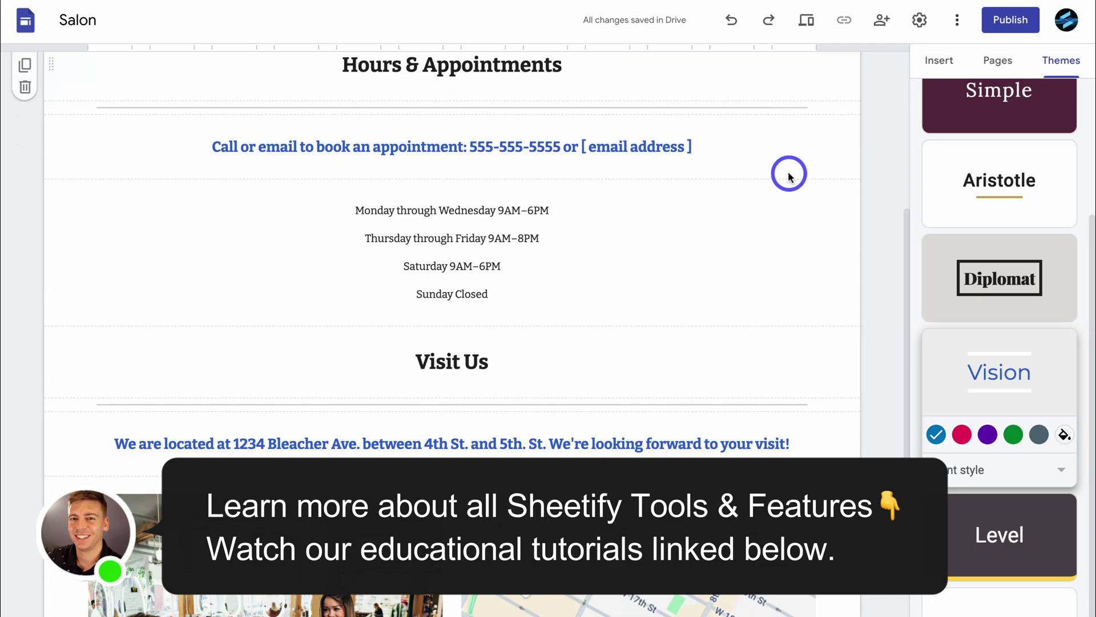
scroll(788, 172, up, 6)
click(758, 78)
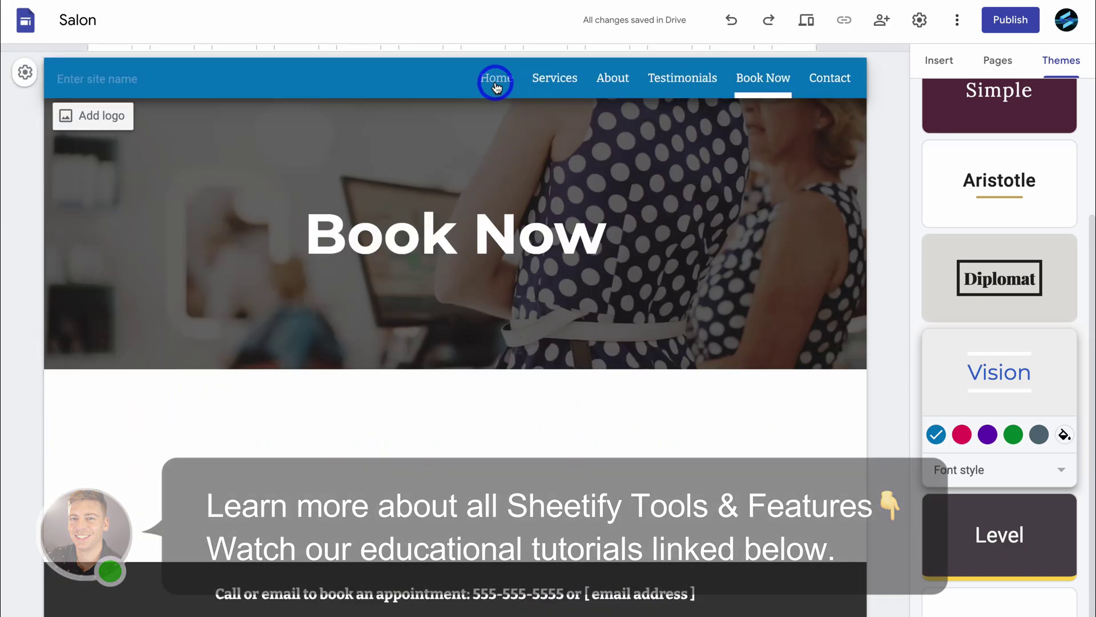
click(494, 80)
click(940, 59)
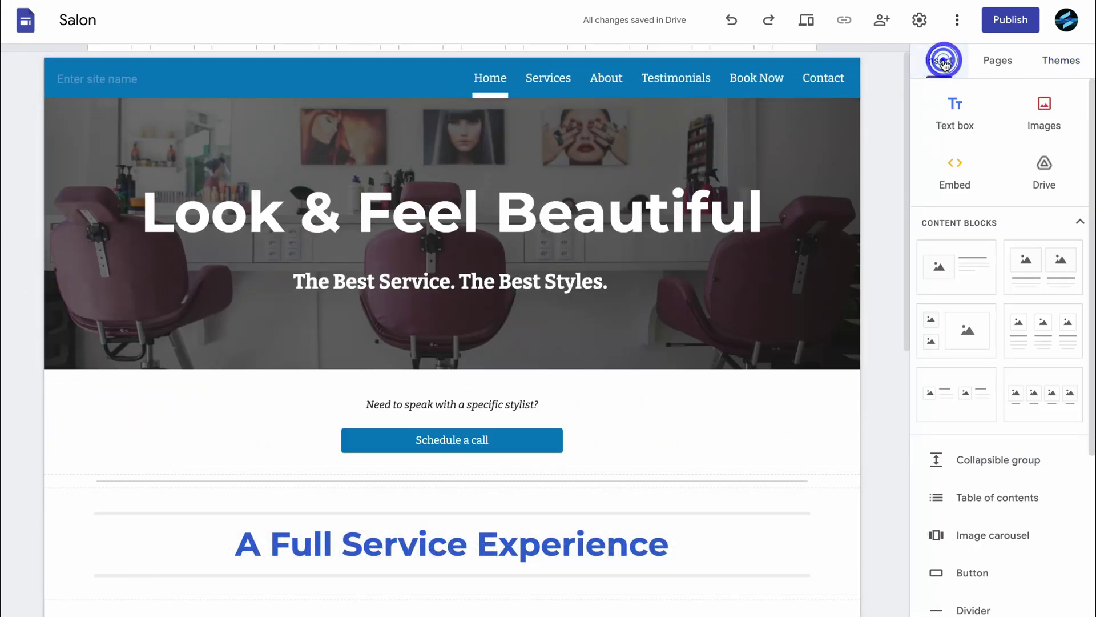
Step: Upload the 'our story' desk cover photo as the Home page header background image
click(817, 162)
scroll(817, 162, down, 5)
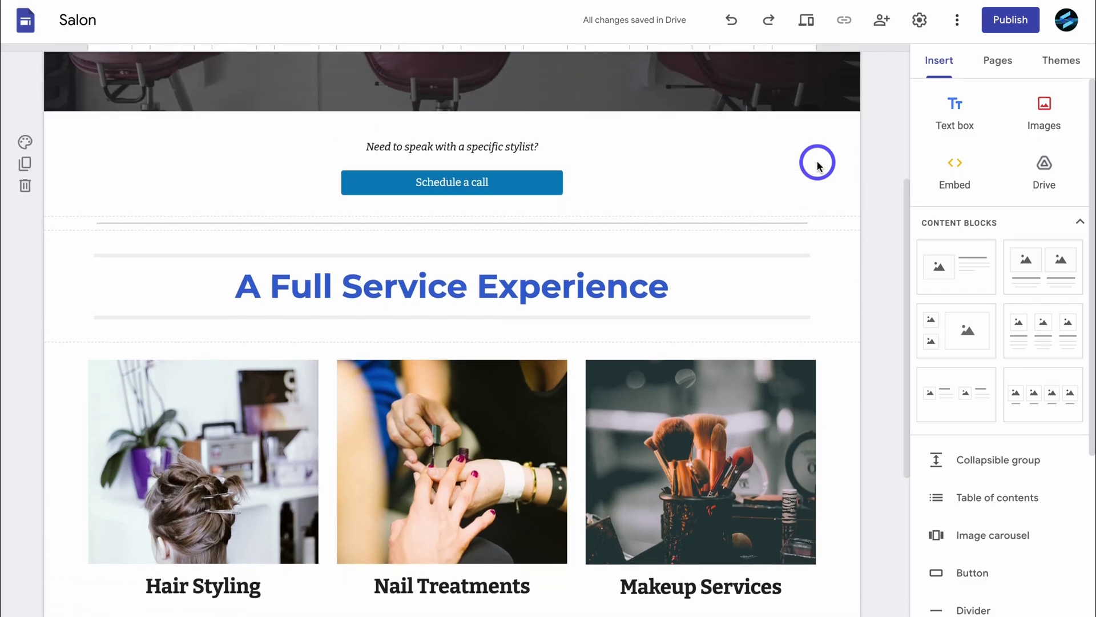
scroll(817, 162, up, 4)
scroll(818, 164, up, 1)
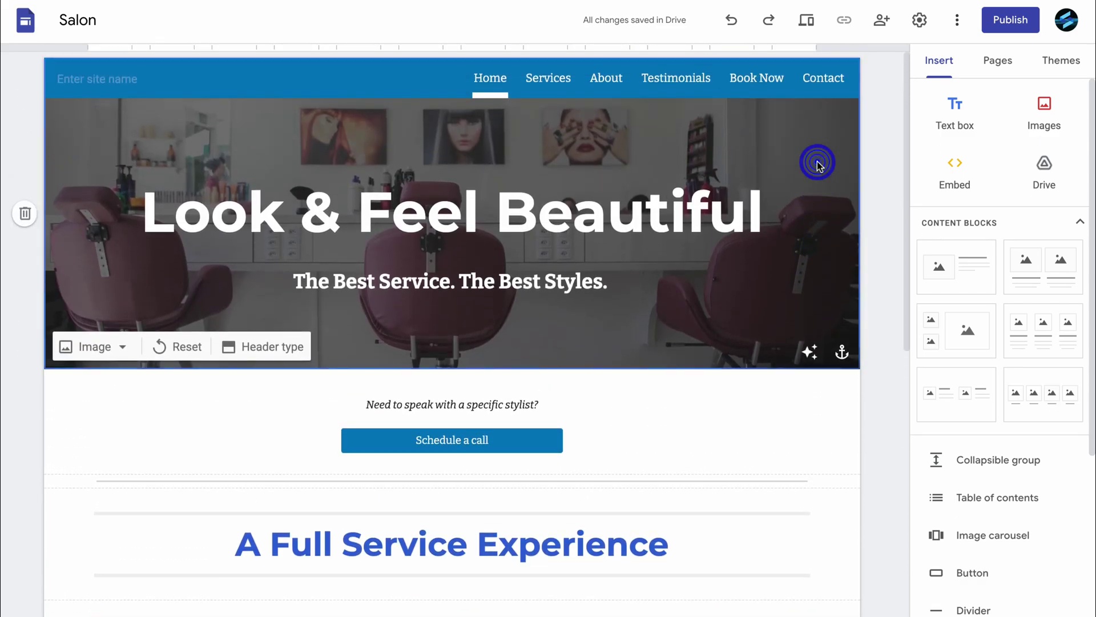
click(126, 344)
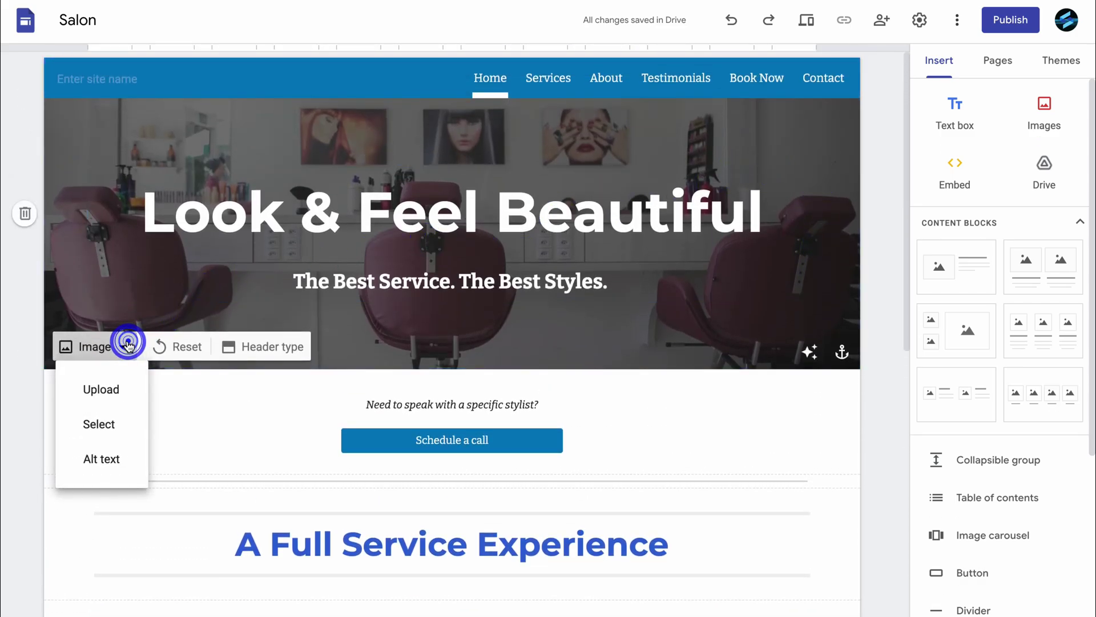
click(102, 387)
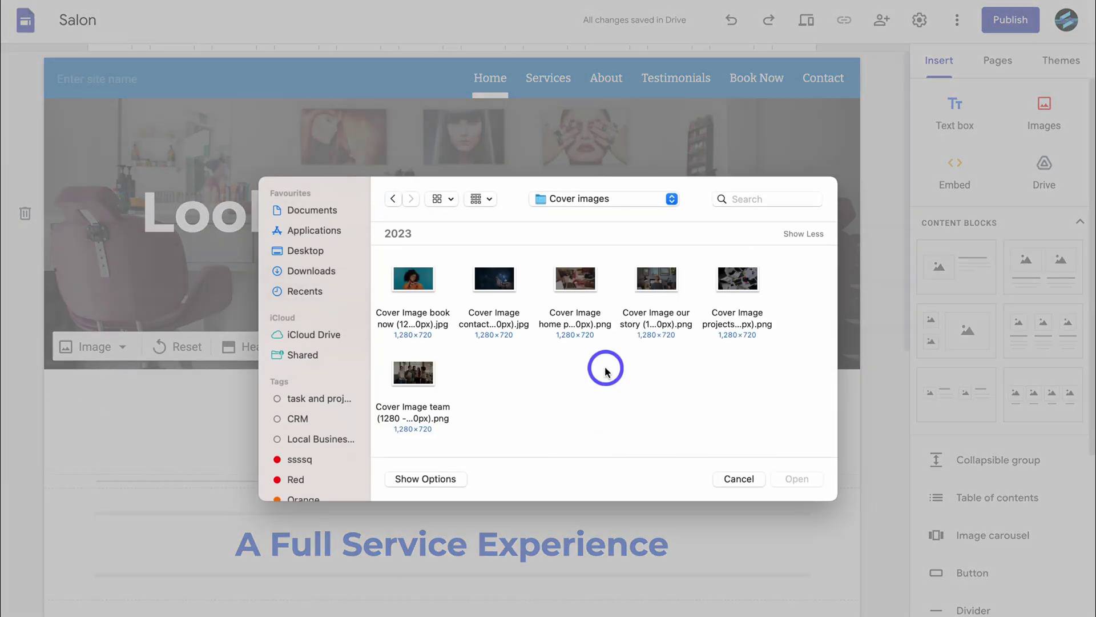
click(668, 283)
click(793, 478)
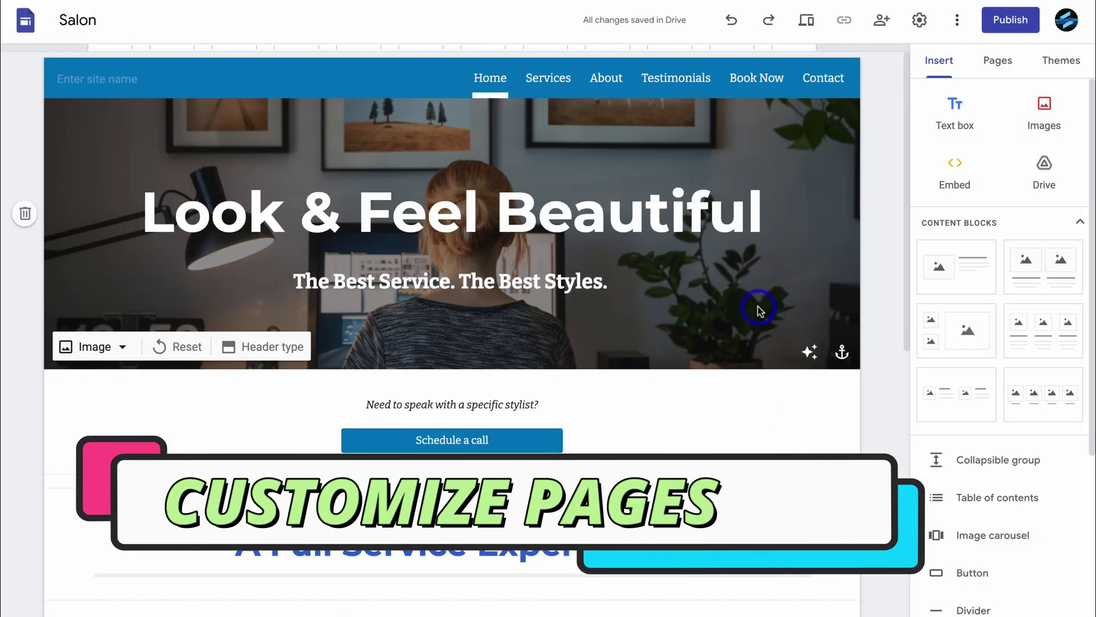
click(654, 225)
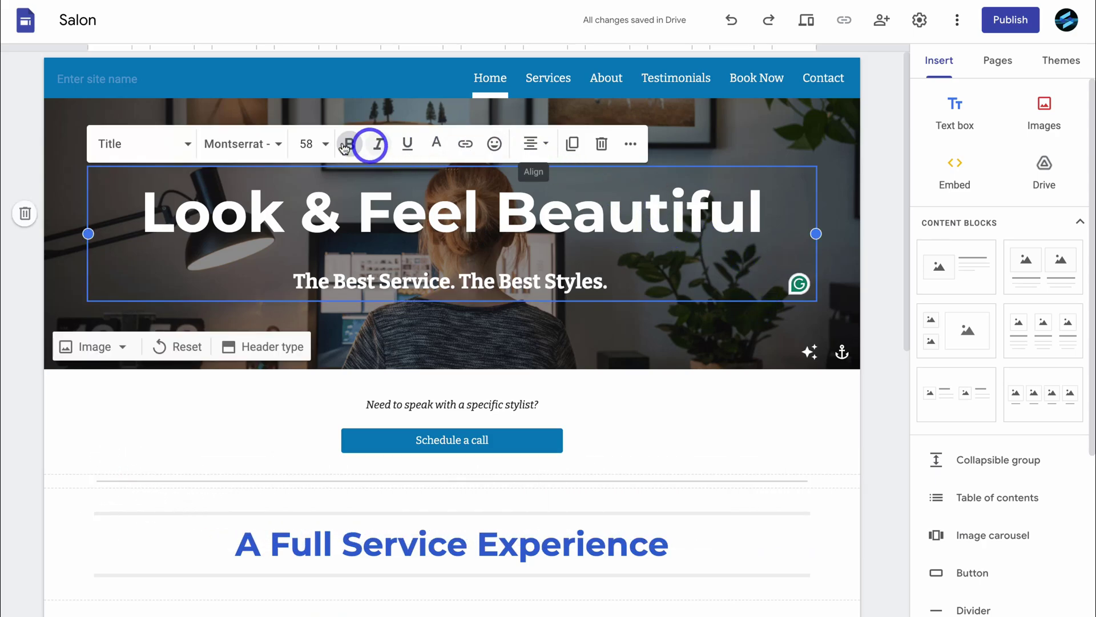
Step: Replace the headline with 'Get Online Now' and the subtitle with 'Let's get you discovered on Google!'
drag(763, 212, 154, 215)
text(Get Online Now)
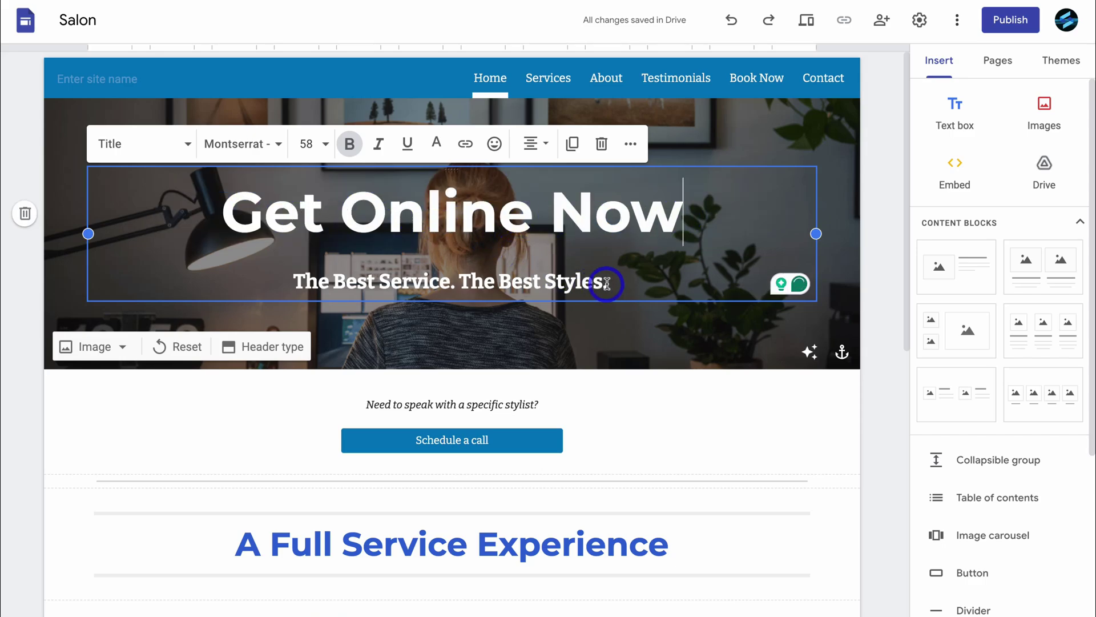
drag(607, 284, 297, 278)
text(Let's get you discovered on Google!)
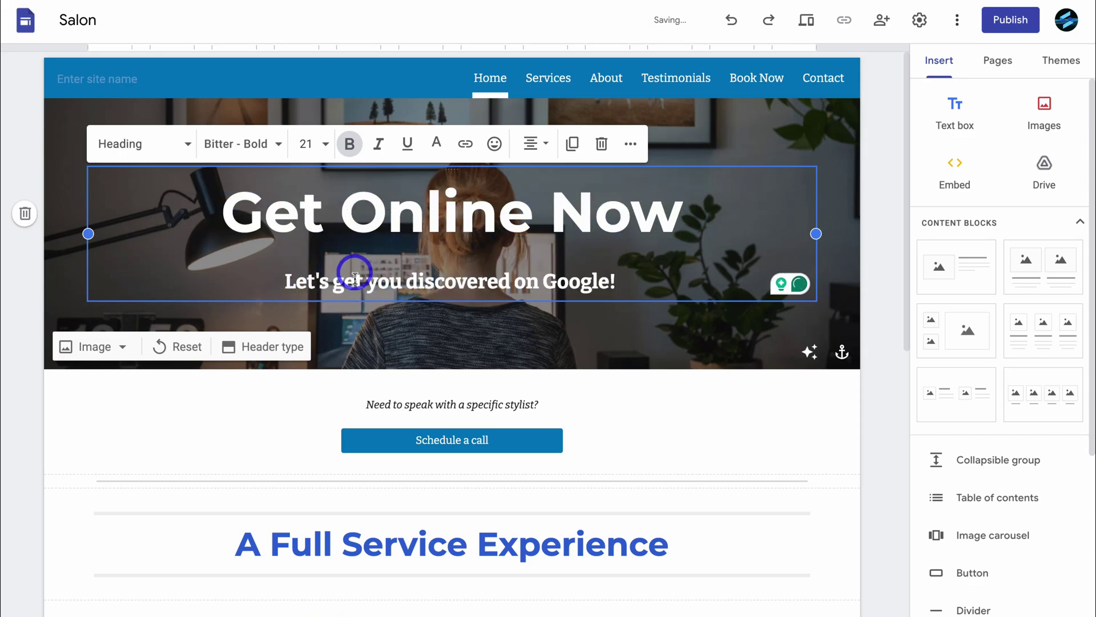
Step: Remove bold from the subtitle, then bold only the word 'discovered'
drag(620, 284, 285, 280)
click(350, 143)
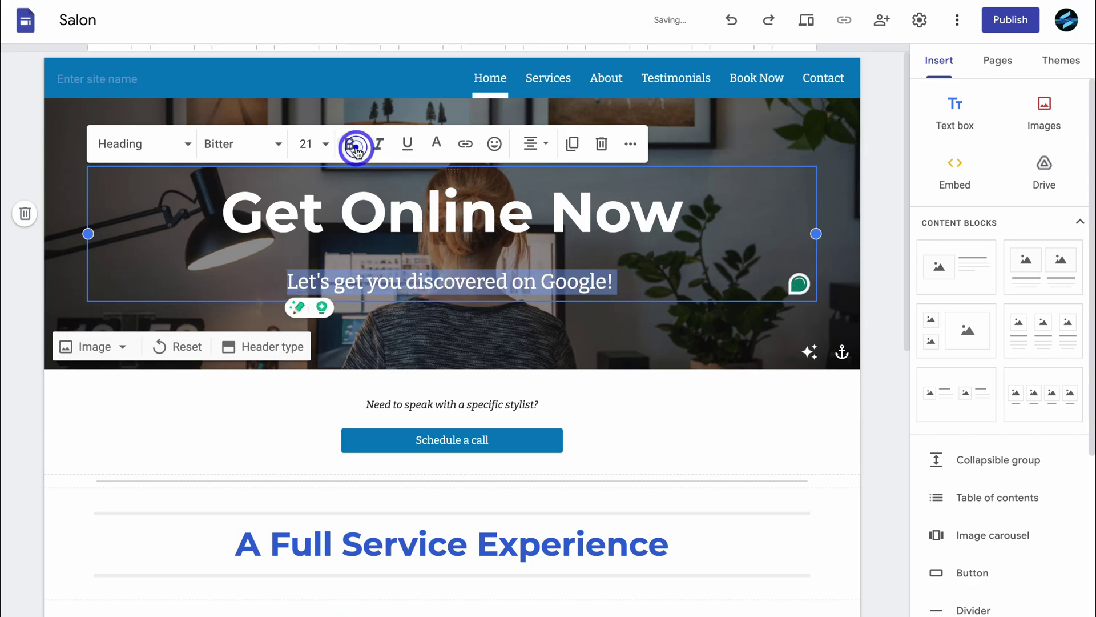
click(486, 279)
drag(505, 280, 405, 279)
click(350, 143)
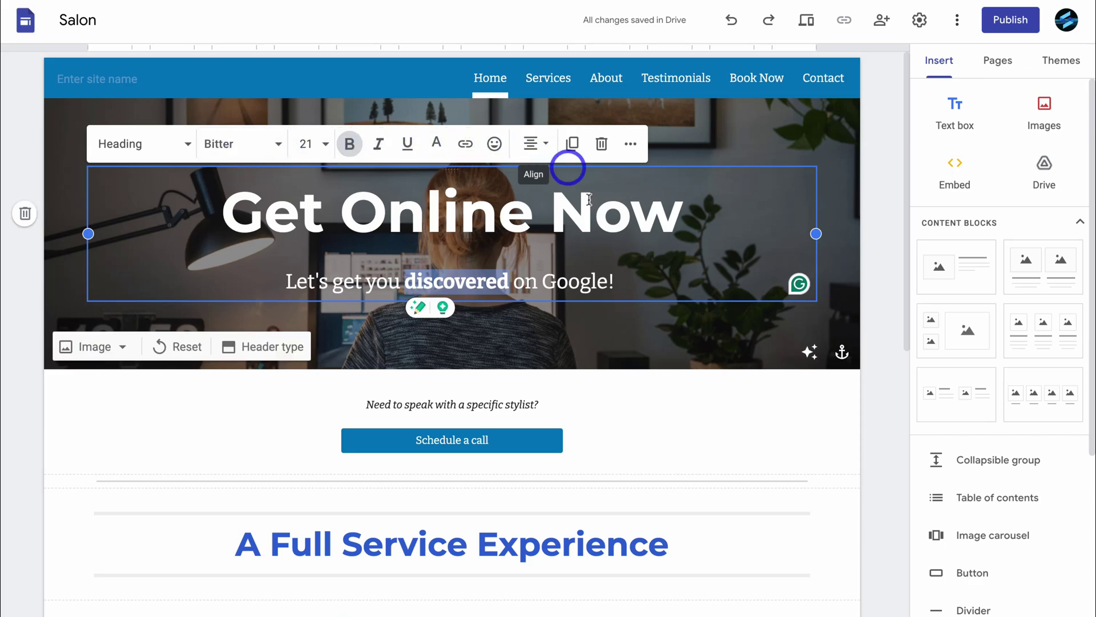
click(611, 396)
click(491, 412)
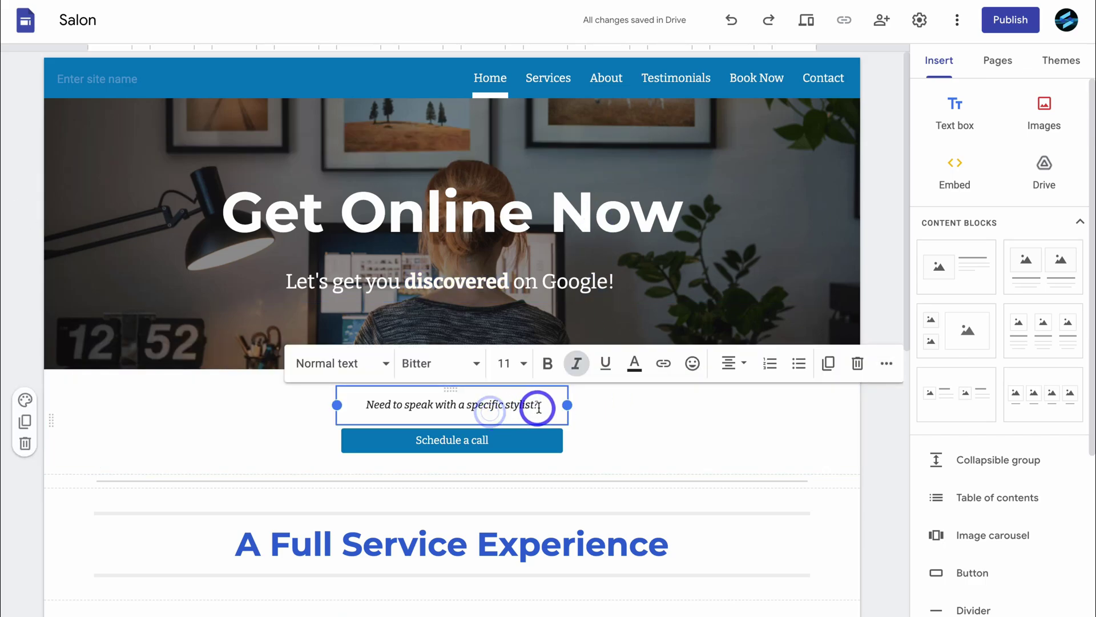
Step: Change the line above the button to 'Book your free strategy session today!' at size 14, widened onto one line
key(ctrl+a)
text(Book your free strategy session today!)
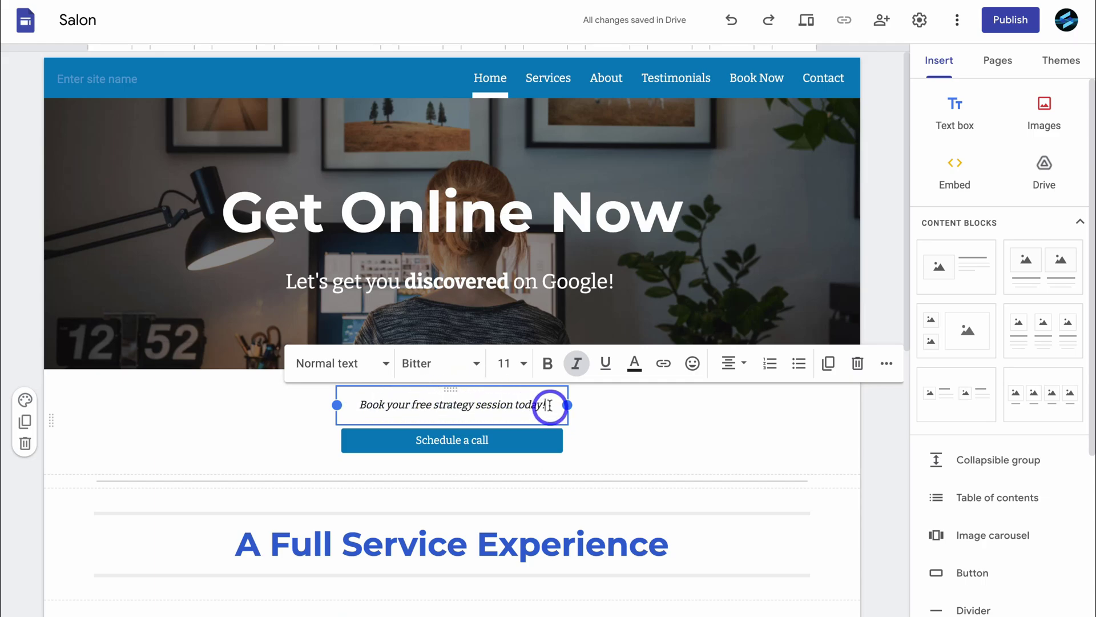
drag(550, 405, 380, 409)
click(514, 365)
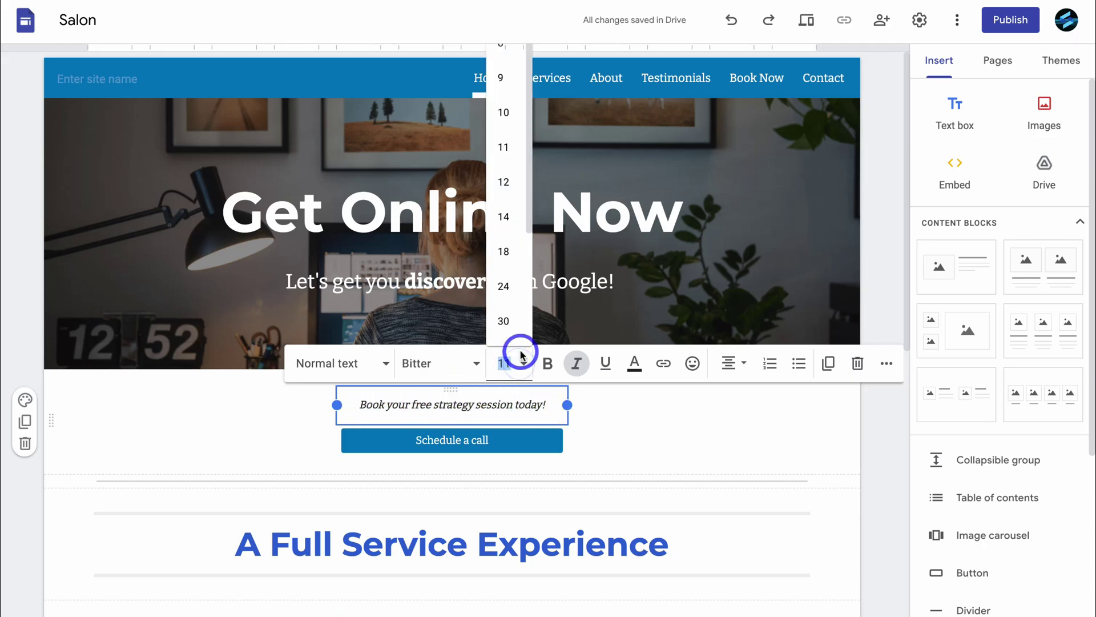
text(14)
key(Return)
drag(567, 418, 461, 419)
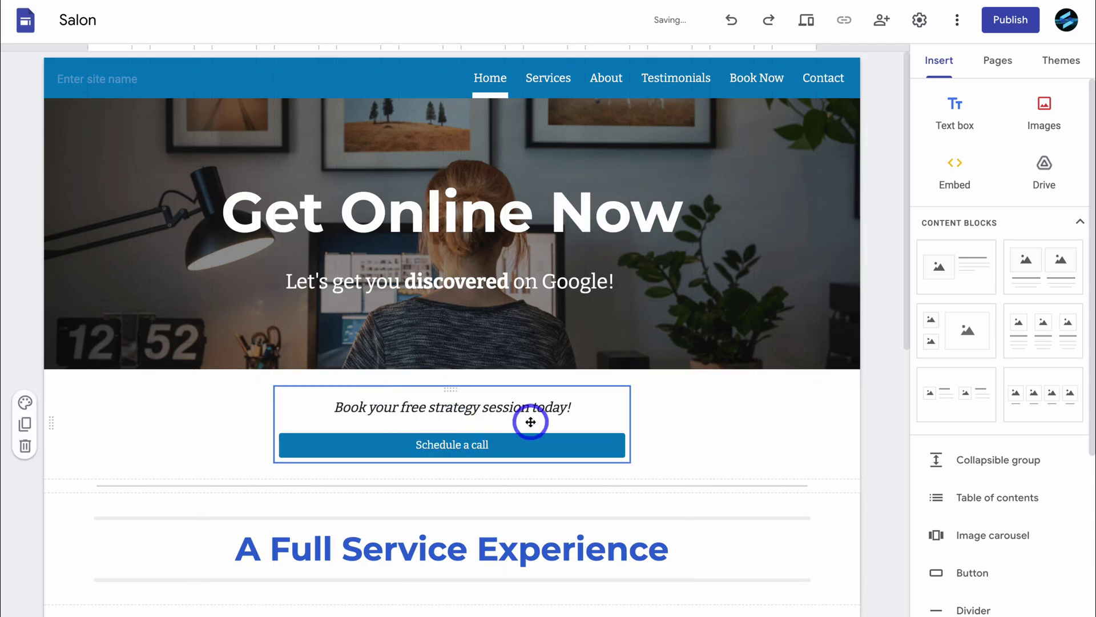
click(486, 445)
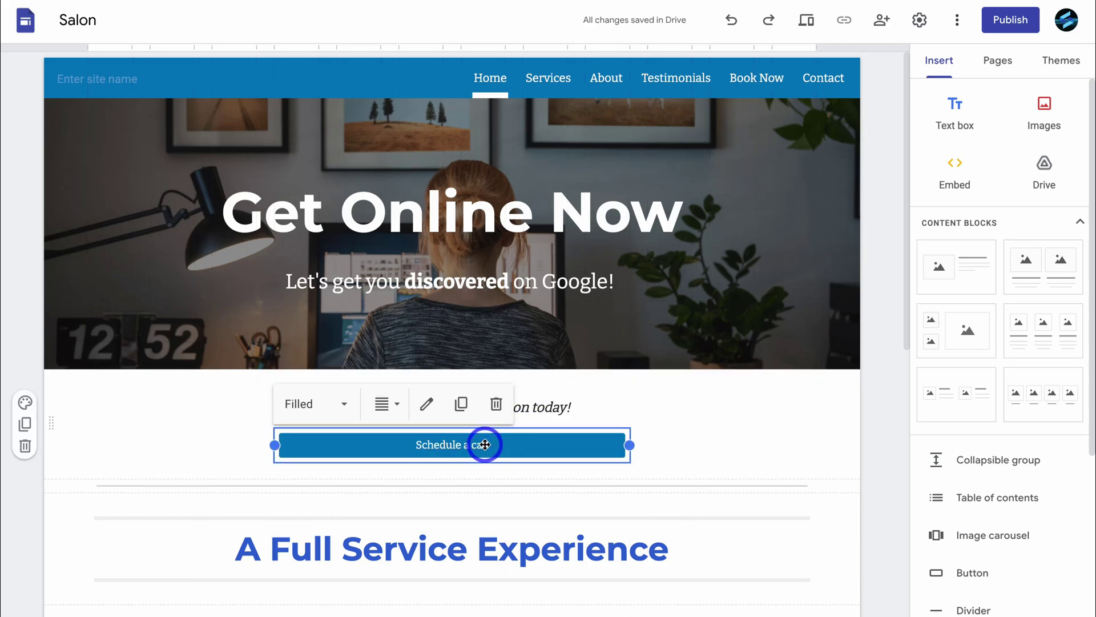
Step: Change the button label from 'Schedule a call' to 'Book a call' and point its link at Book Now
click(429, 406)
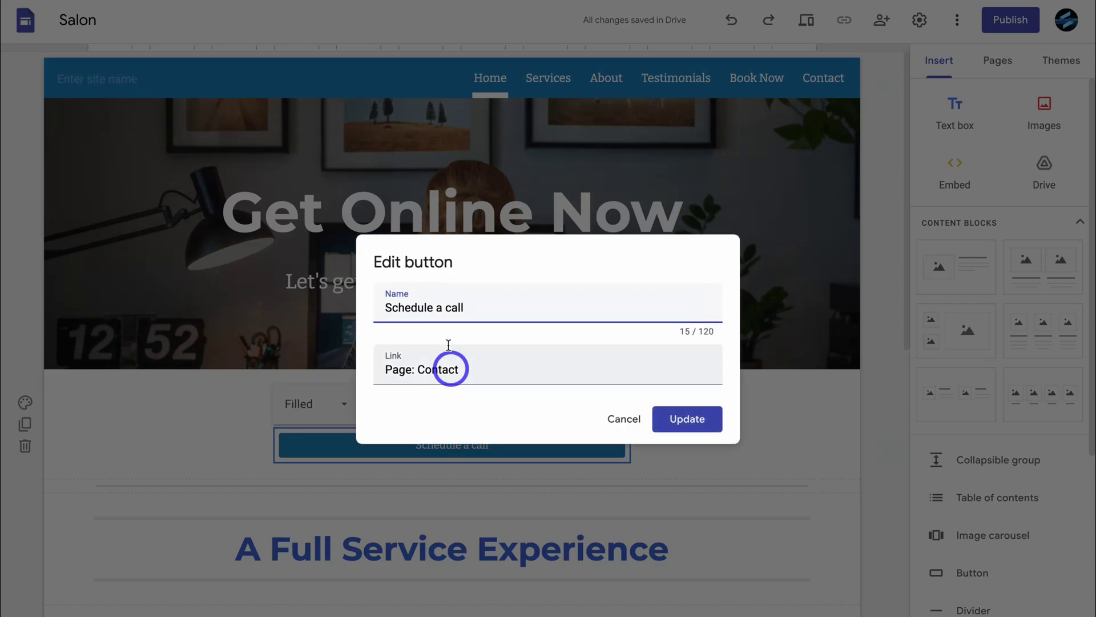
drag(434, 307, 365, 311)
text(Book)
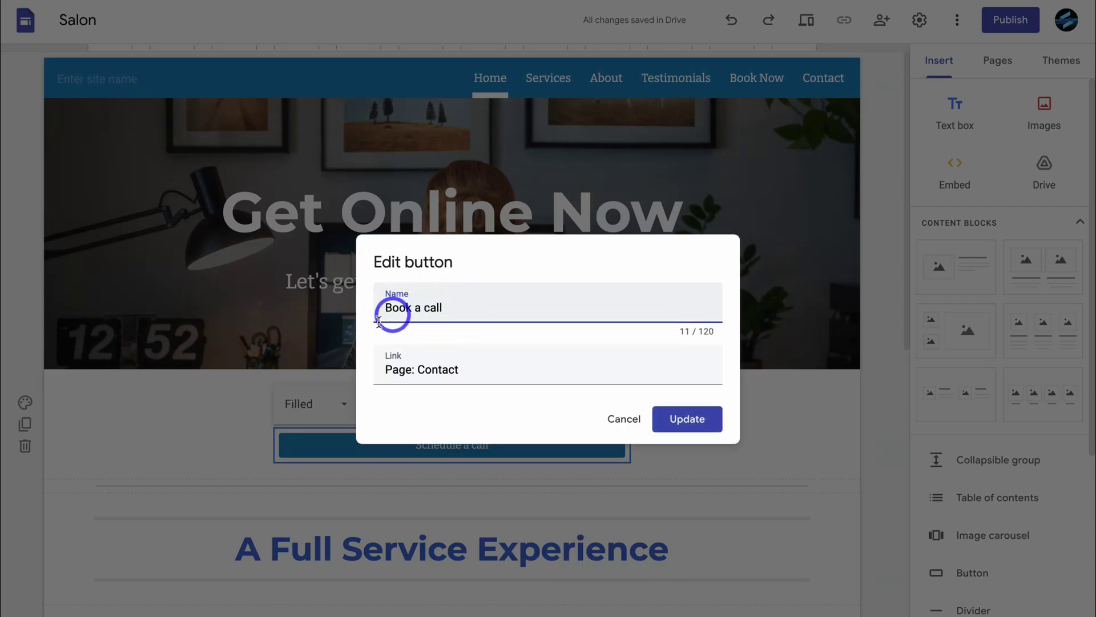
click(452, 374)
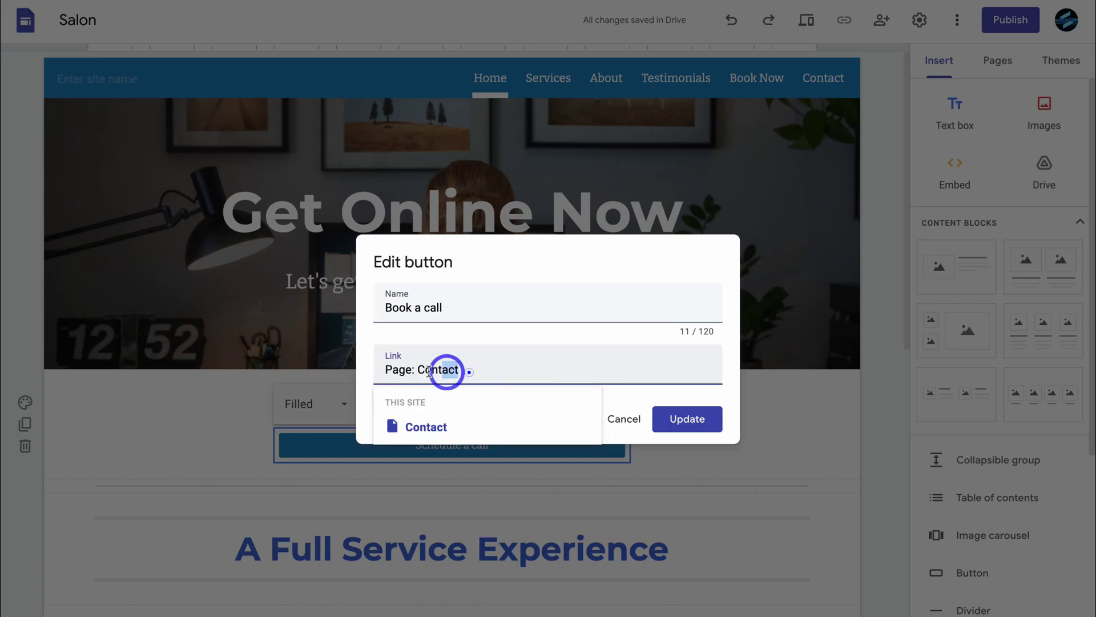
drag(429, 371, 377, 368)
text(book)
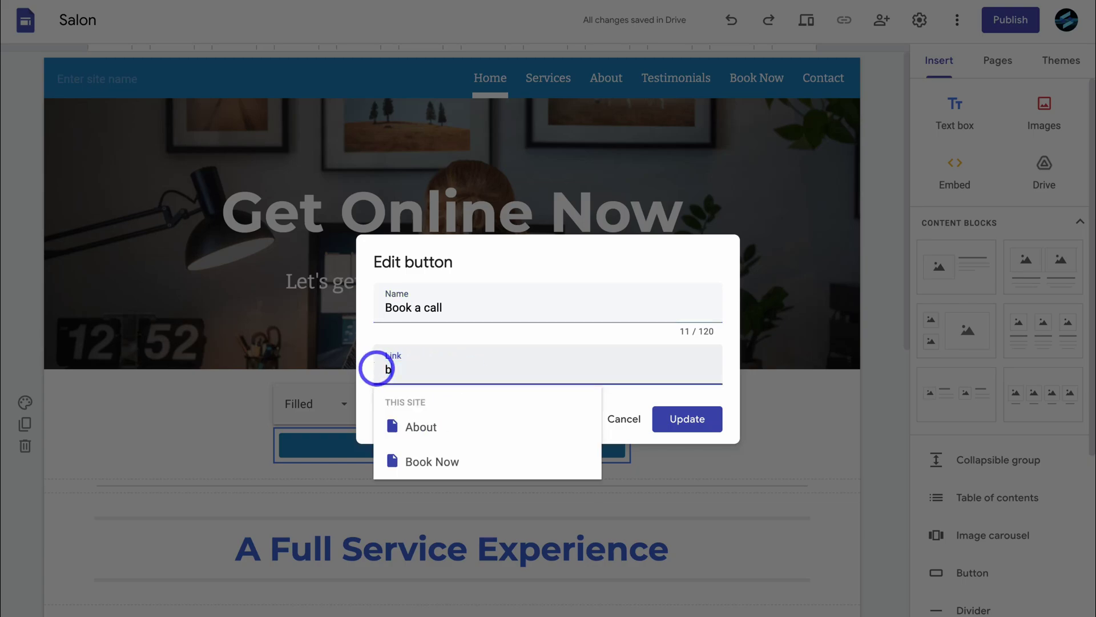
click(421, 423)
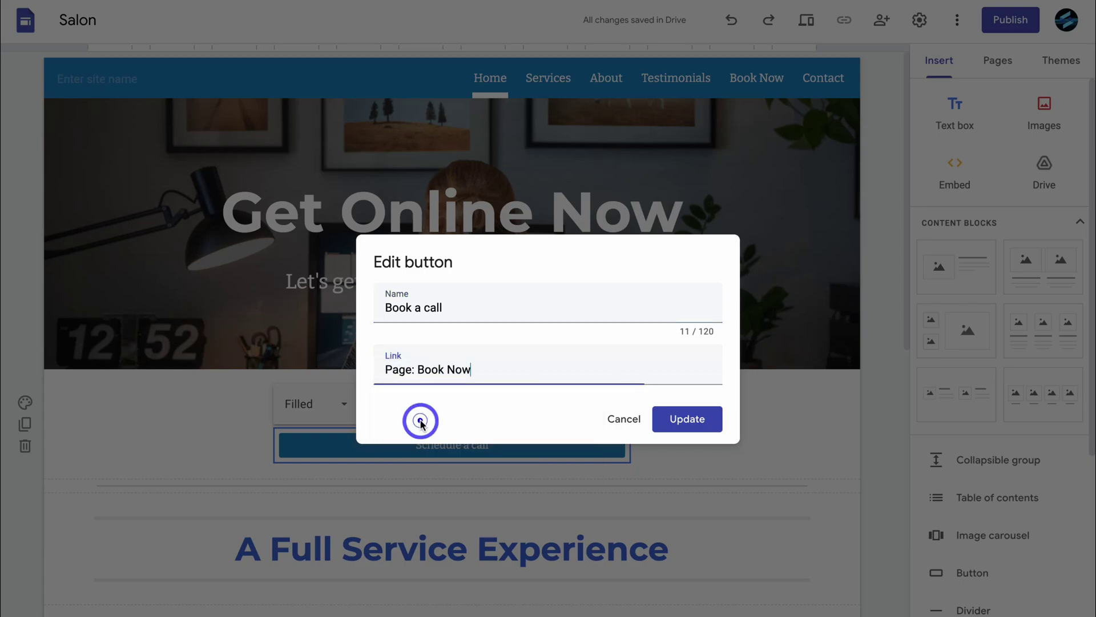
click(687, 419)
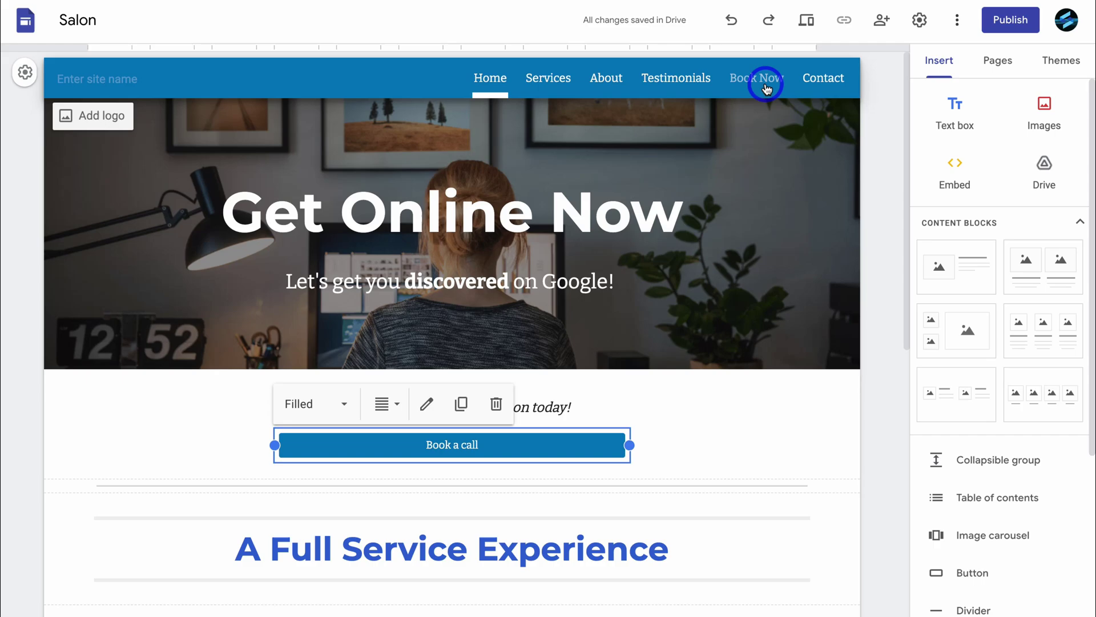
Step: Insert the Google Forms 'Booking form' into the Book Now page
scroll(929, 421, down, 6)
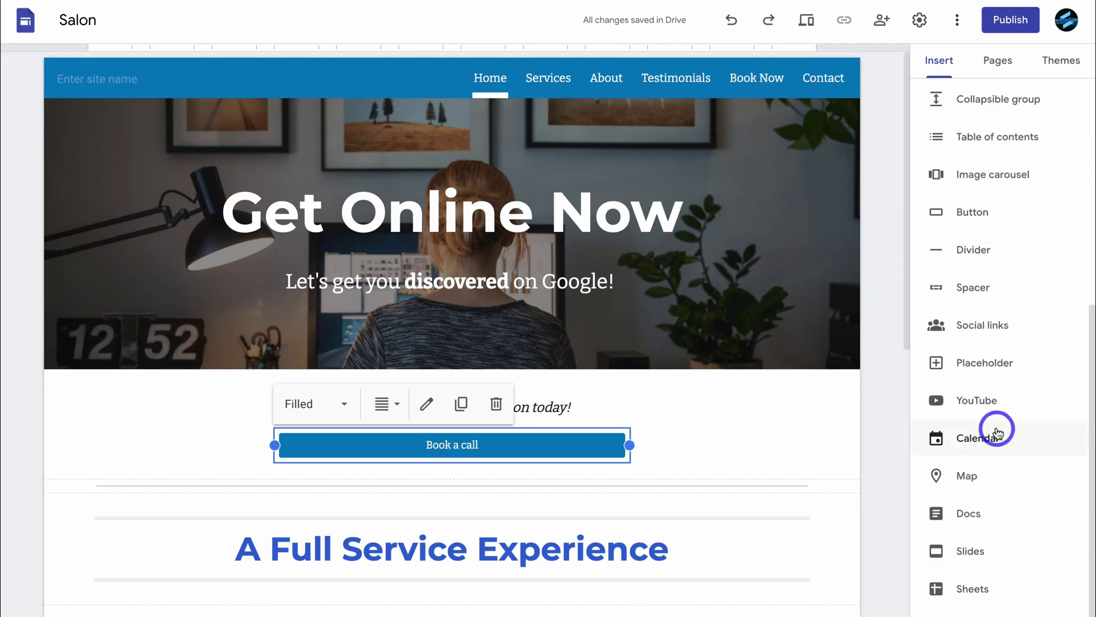
click(758, 78)
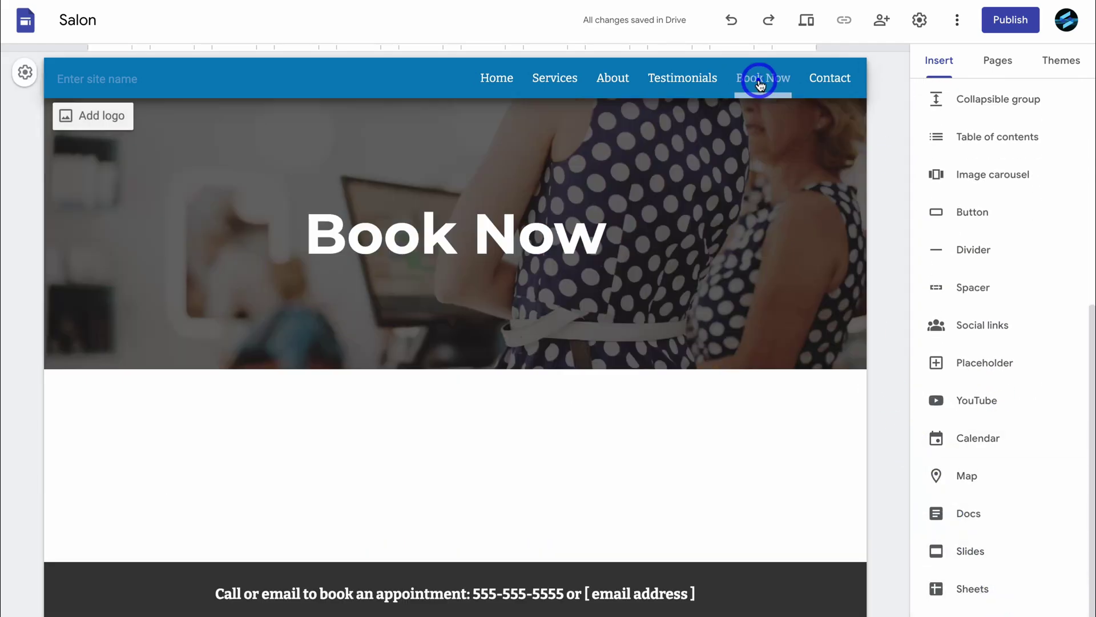
click(987, 561)
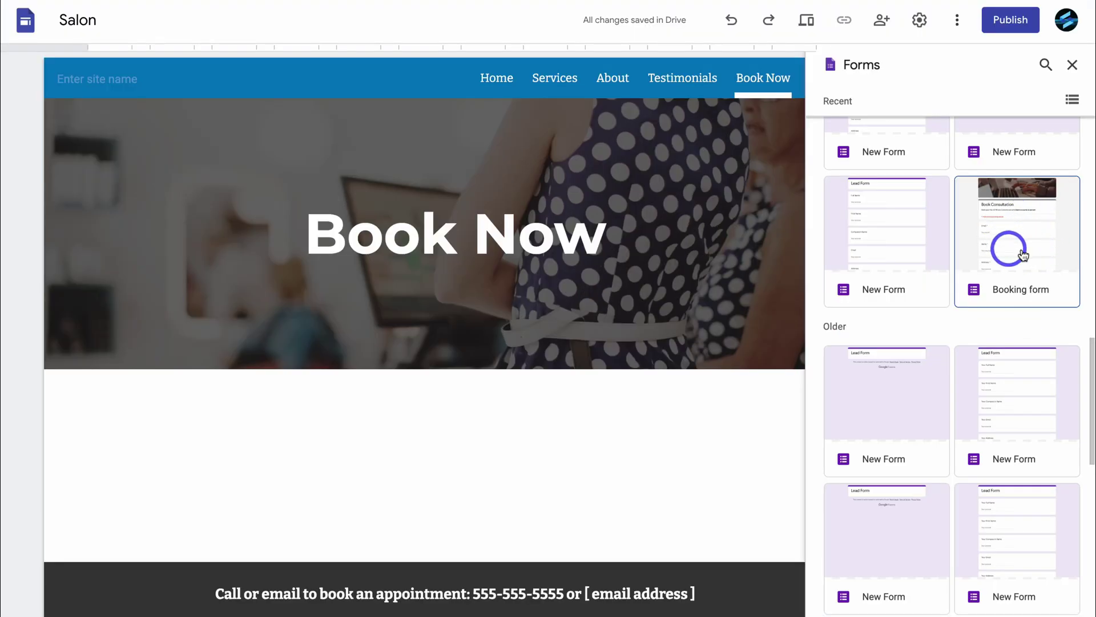
click(1022, 245)
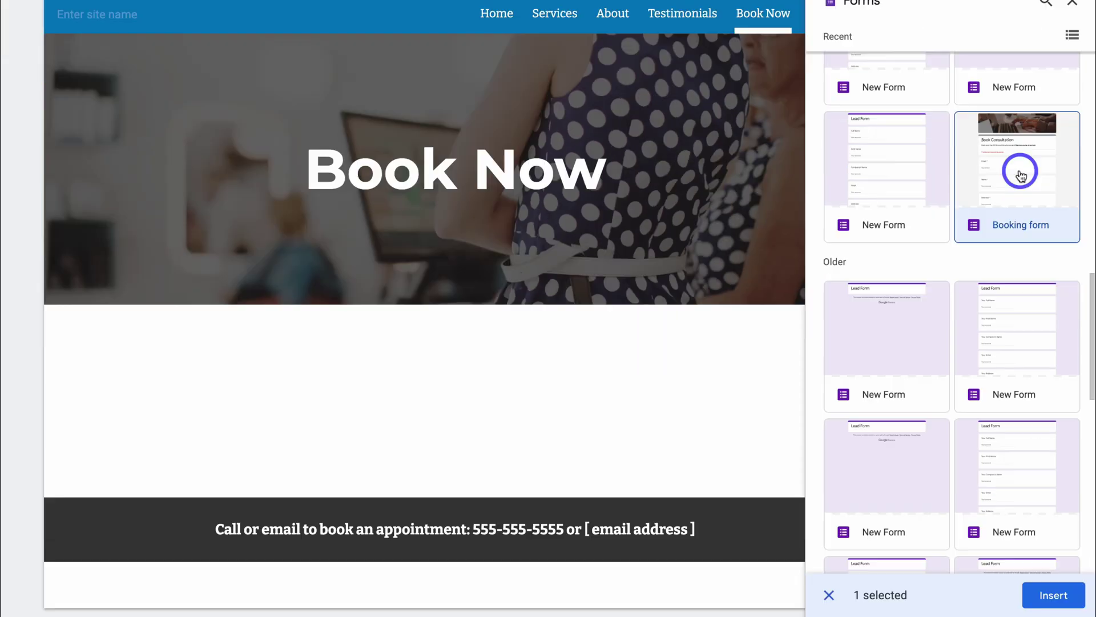
click(1053, 595)
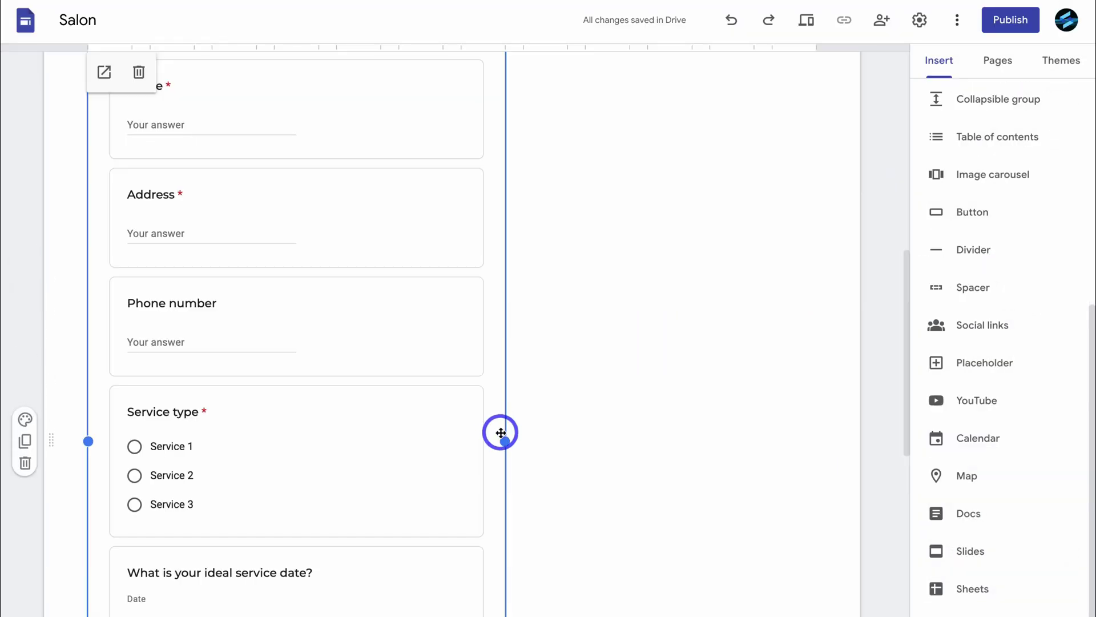
Step: Stretch the embedded Booking form to the page's right edge, review it, and return Home
drag(504, 439, 820, 438)
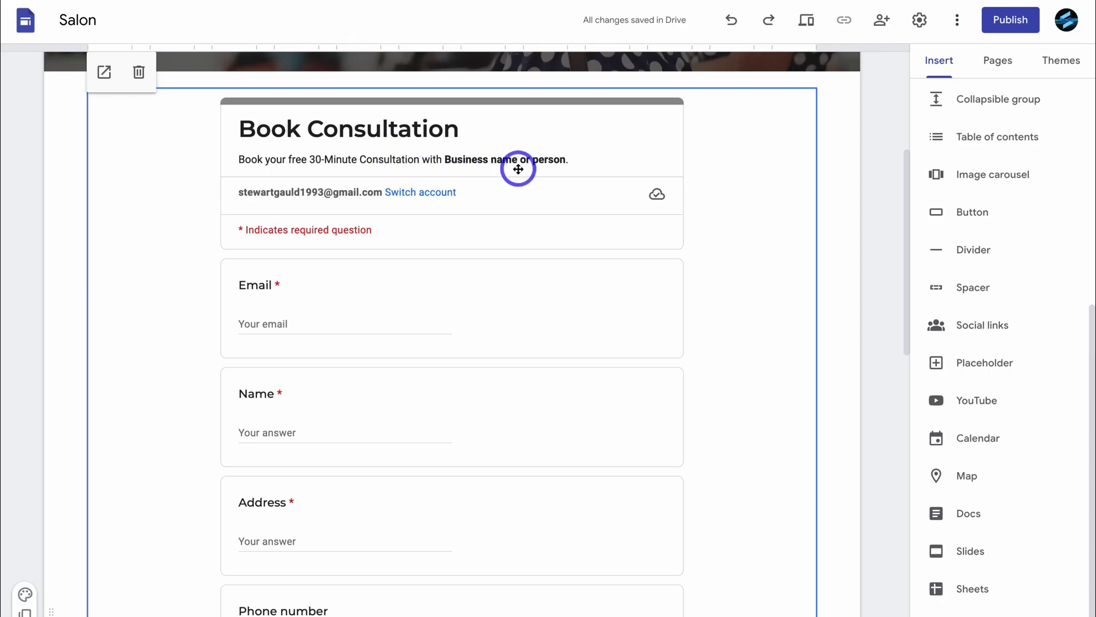
scroll(518, 169, down, 3)
scroll(336, 166, down, 9)
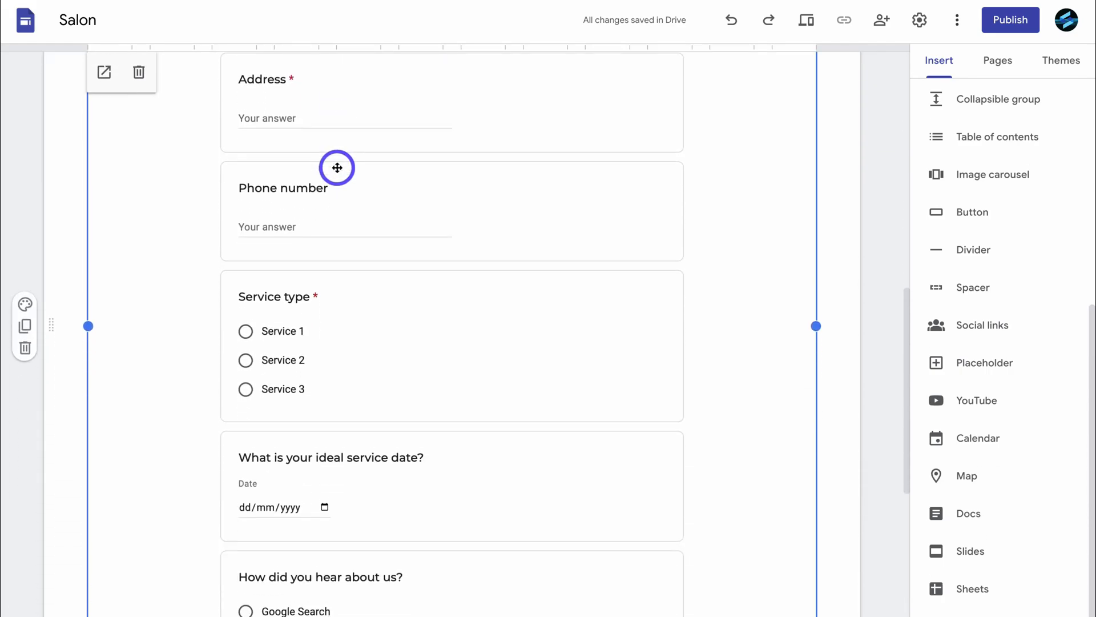
scroll(403, 385, up, 10)
scroll(402, 385, up, 6)
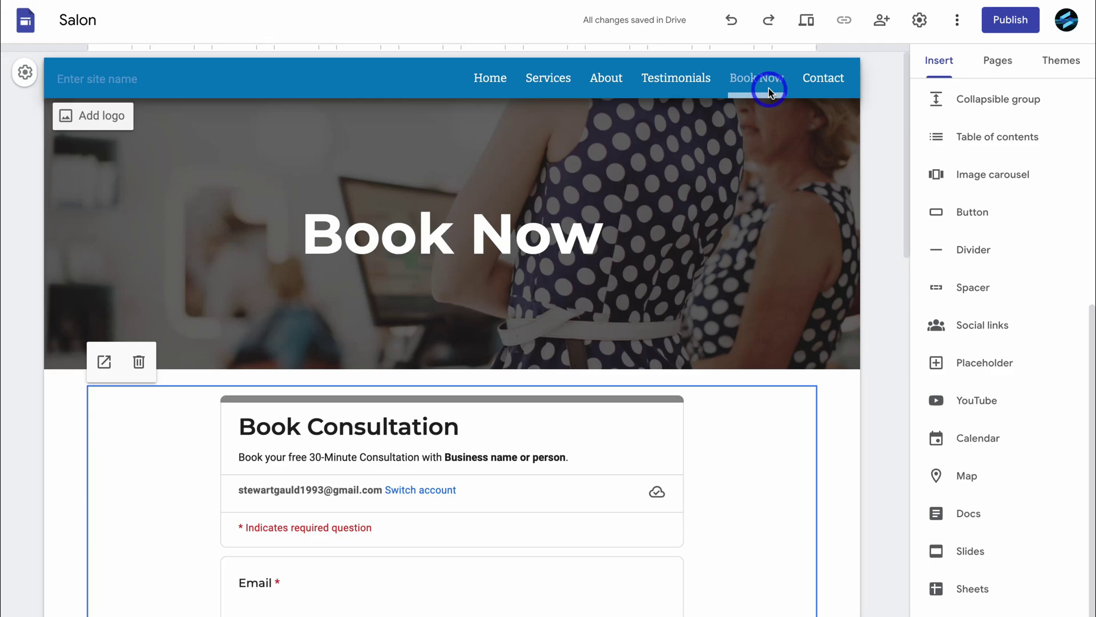
click(490, 85)
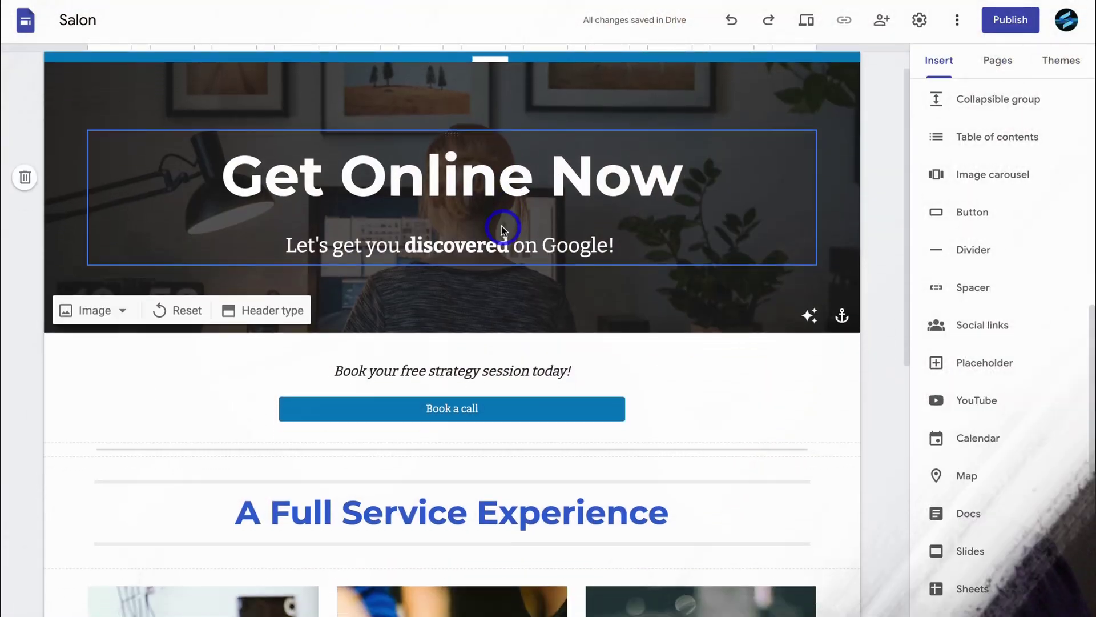
scroll(502, 225, down, 5)
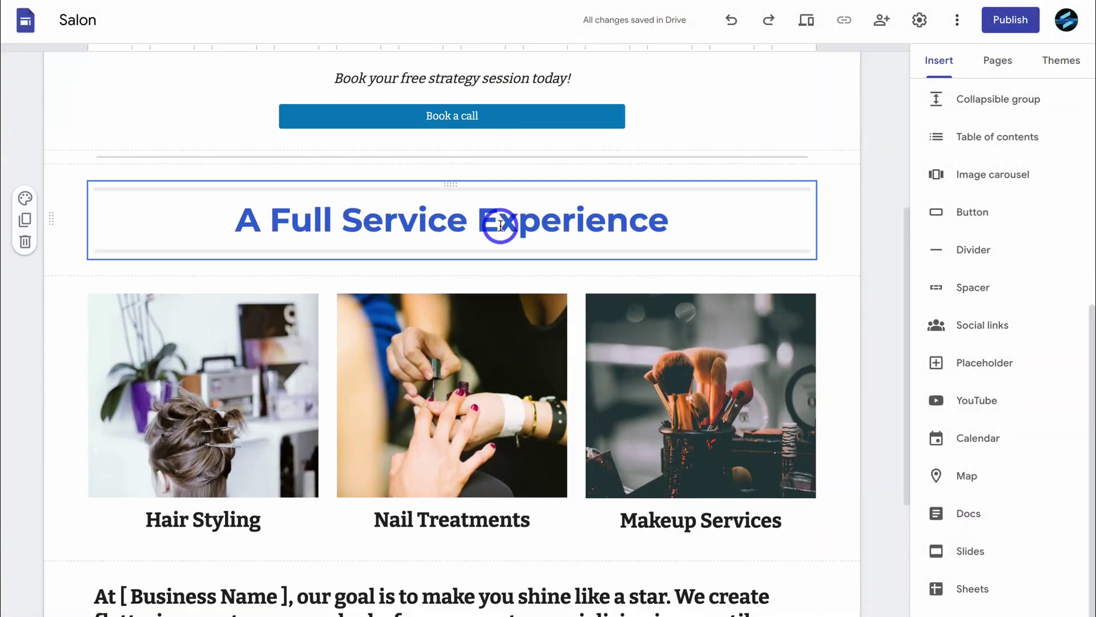
scroll(83, 519, up, 3)
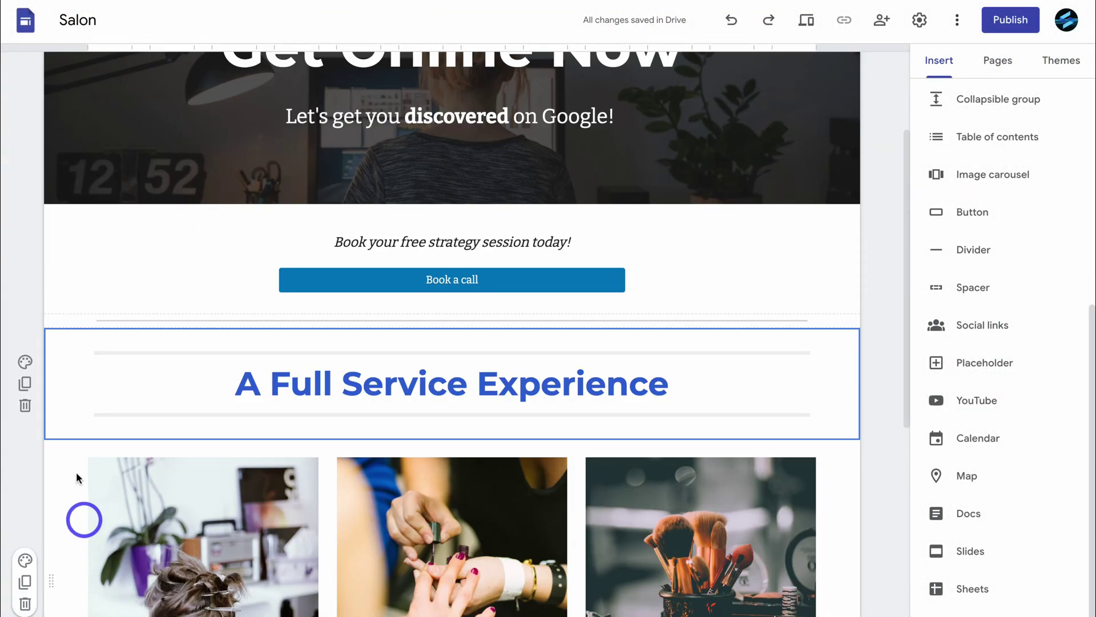
click(25, 363)
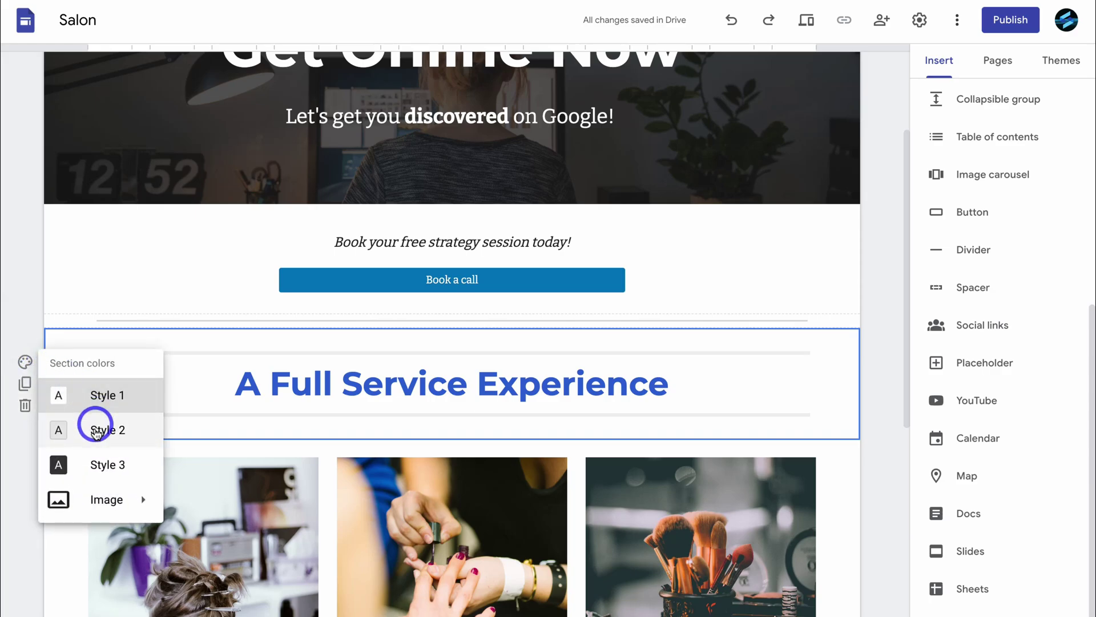
click(98, 423)
click(25, 363)
click(88, 464)
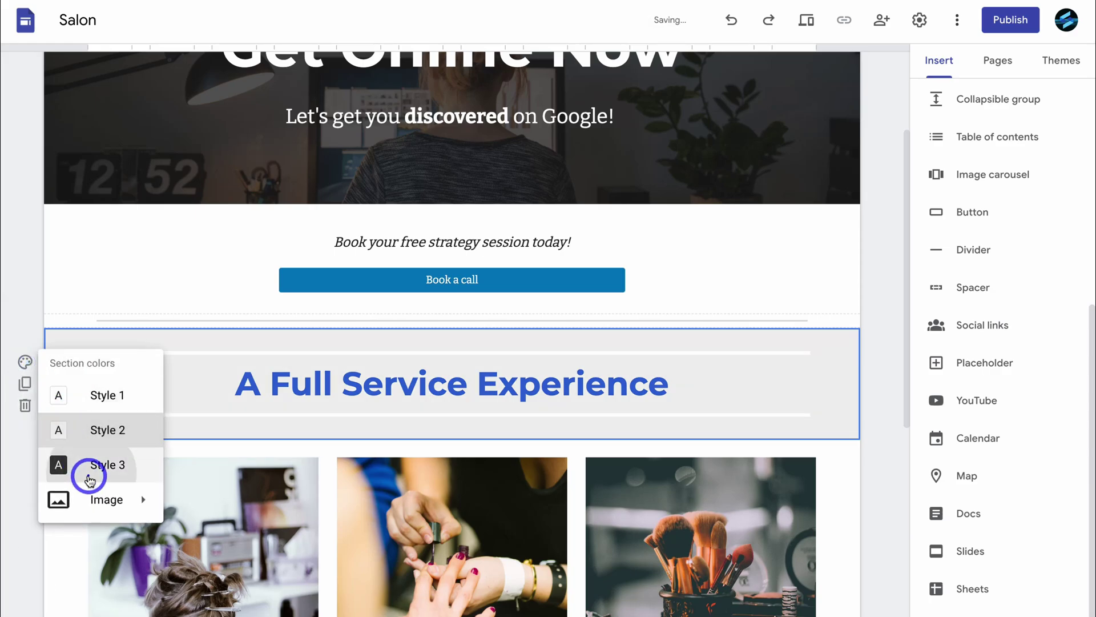
click(24, 362)
mouse_move(98, 499)
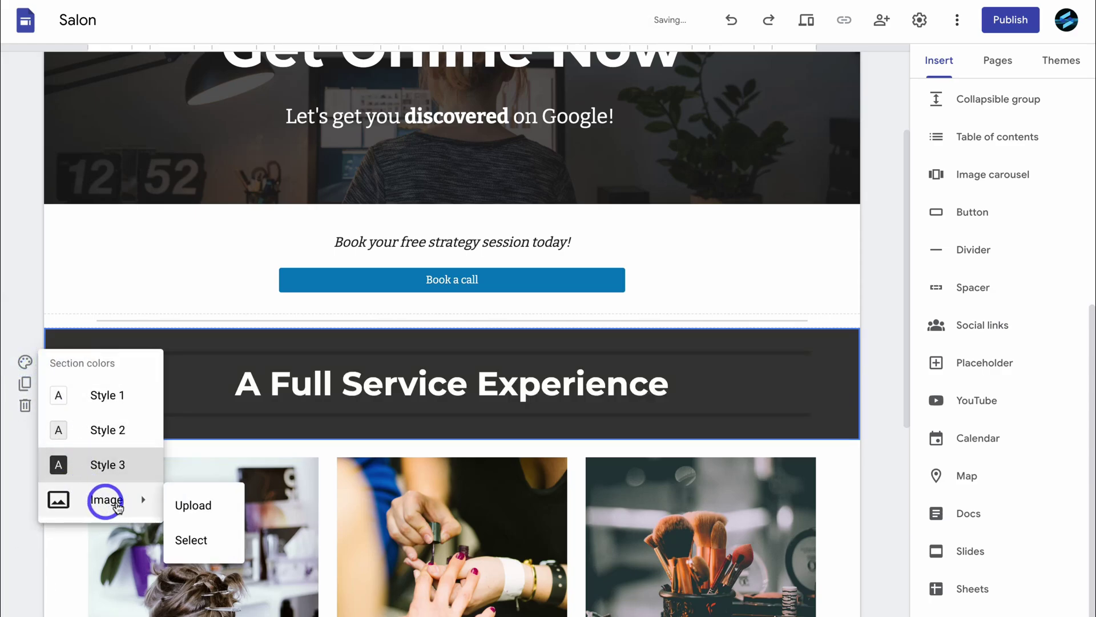
click(97, 395)
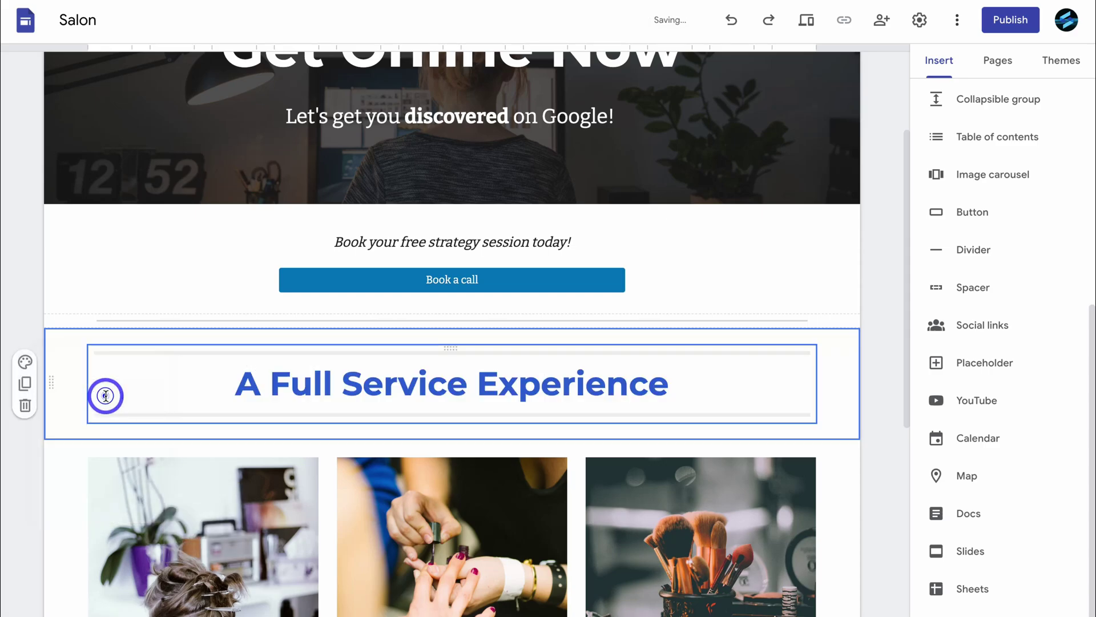
scroll(103, 397, down, 3)
click(202, 372)
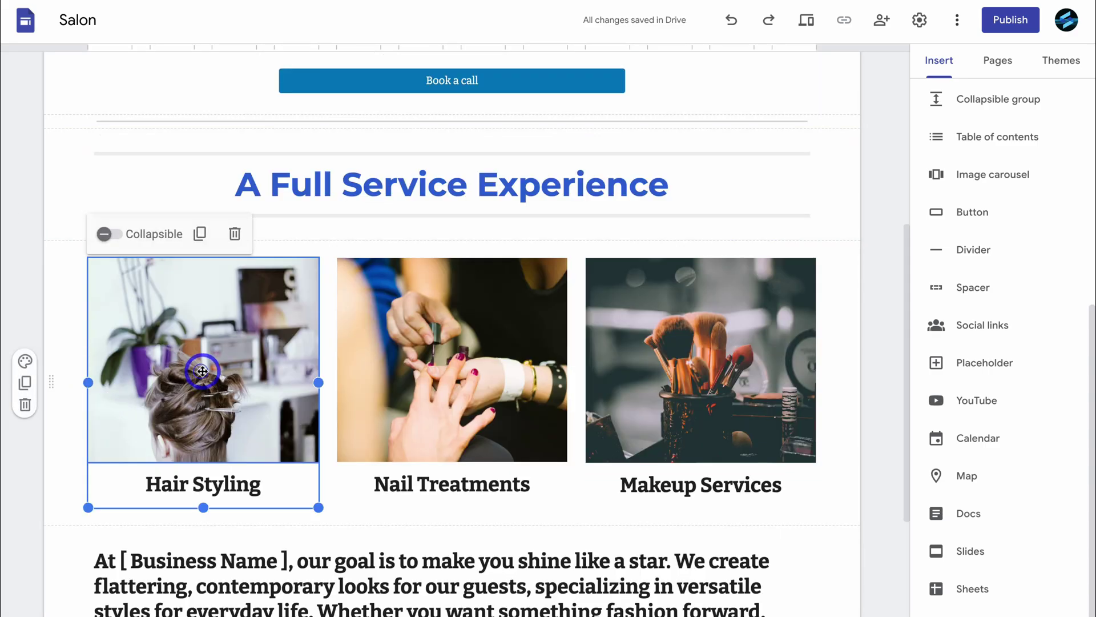
Step: Replace the Hair Styling card heading with 'Google Ads'
click(234, 359)
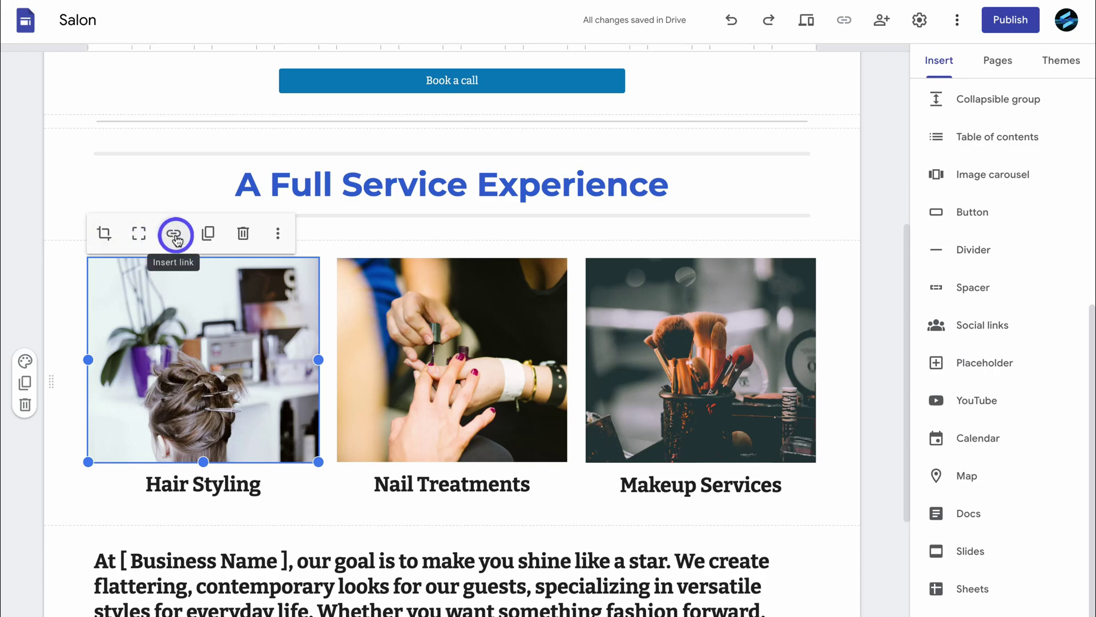
click(278, 233)
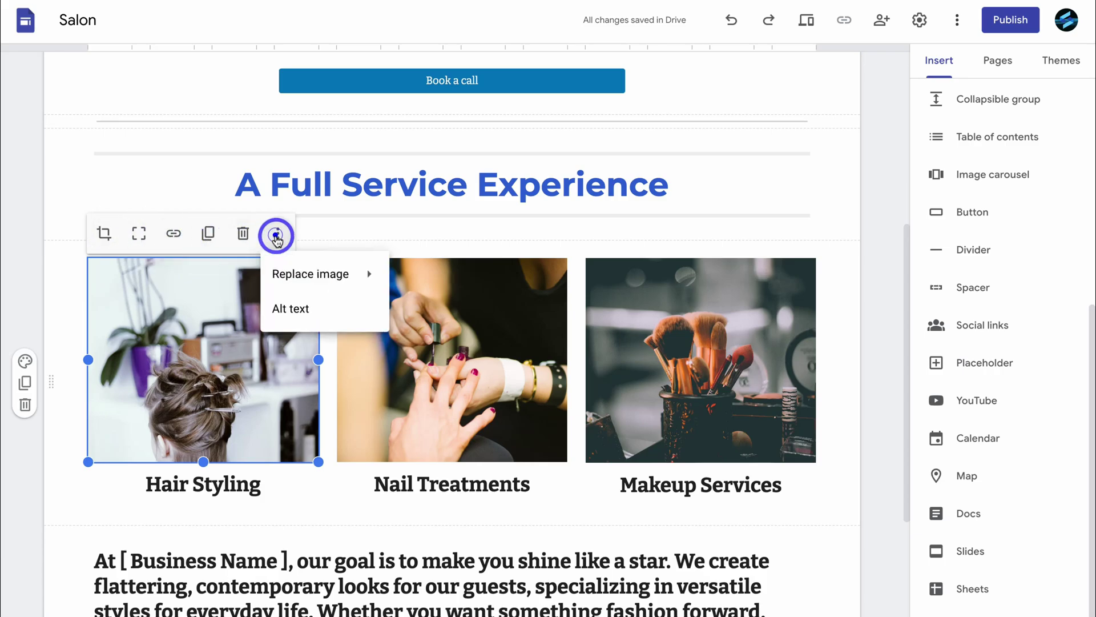
mouse_move(310, 284)
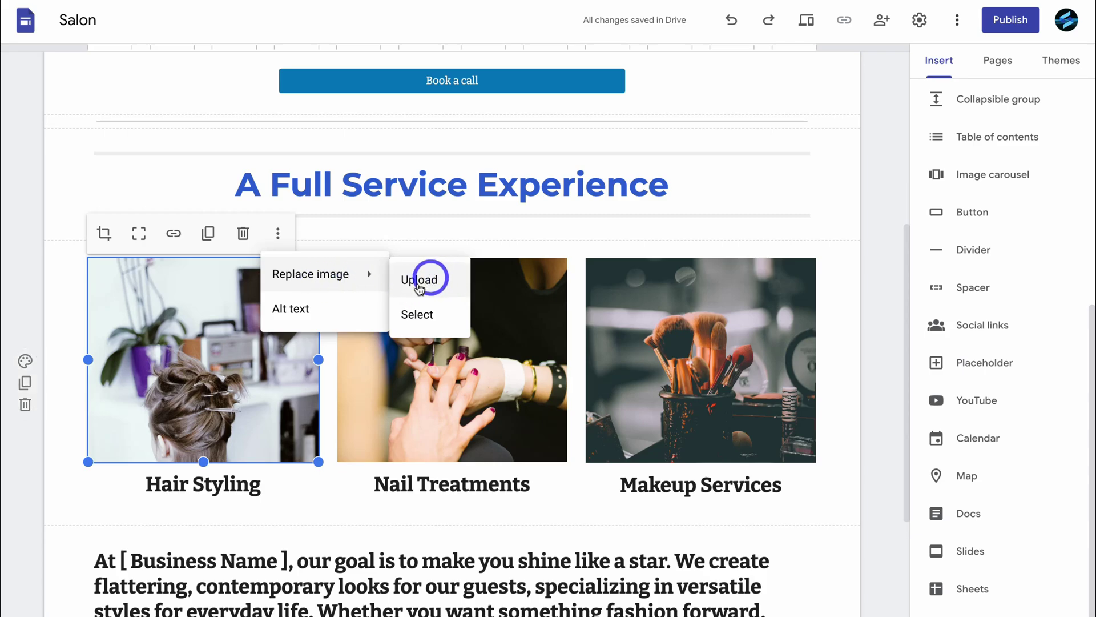
click(288, 480)
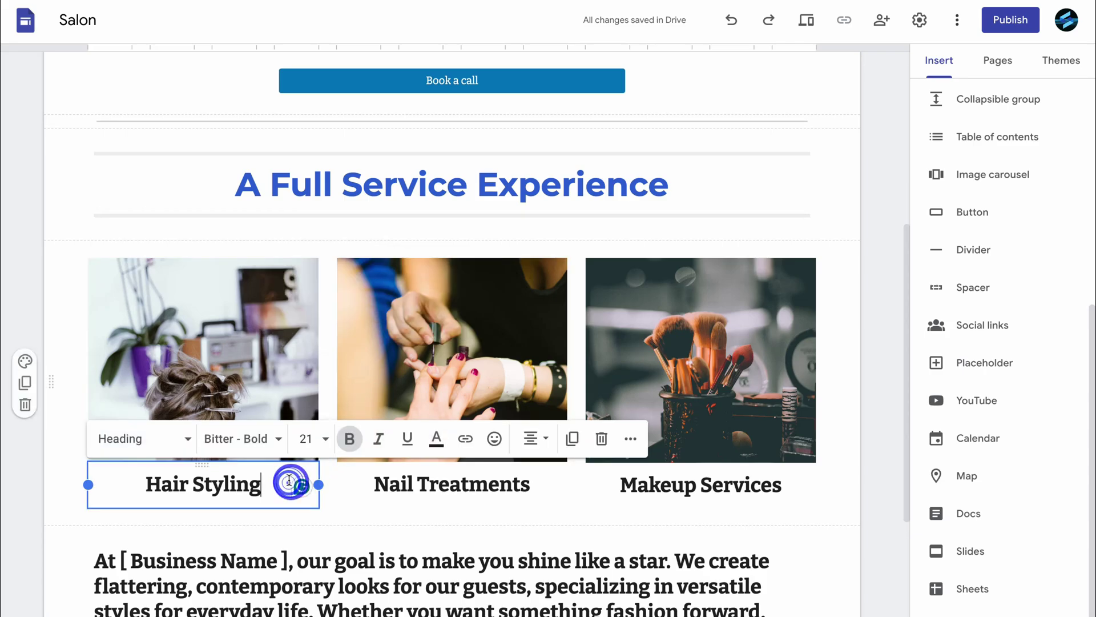
drag(140, 482, 269, 481)
text(Google Ads)
Step: Check the Nail Treatments and Makeup Services headings, the about paragraph and the footer
click(391, 484)
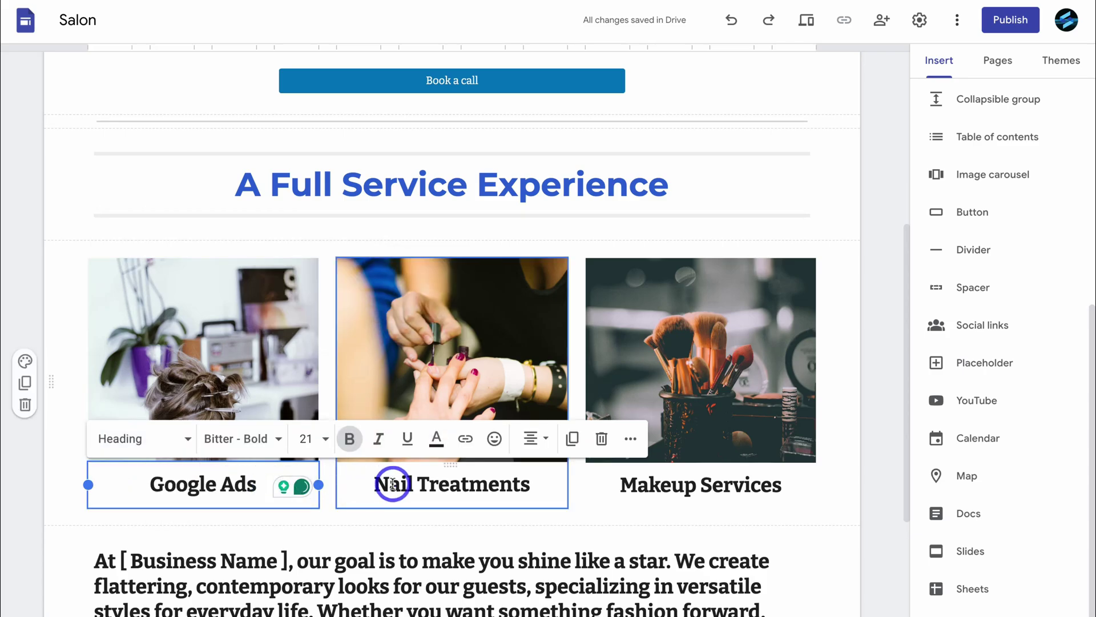
click(651, 496)
scroll(642, 490, down, 3)
click(450, 450)
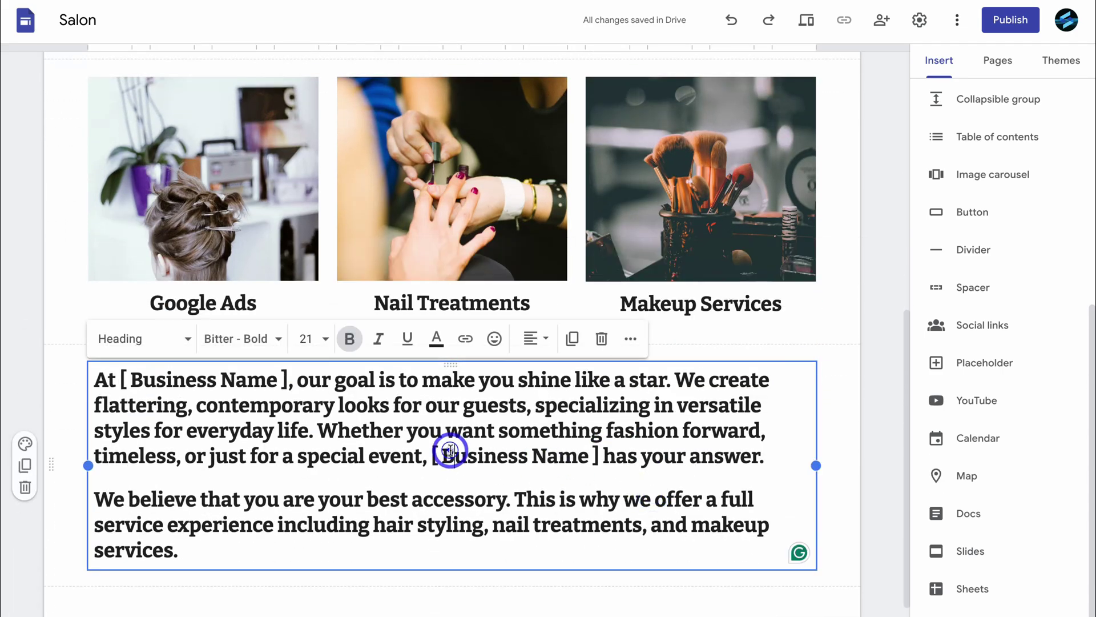
scroll(452, 454, down, 3)
click(489, 564)
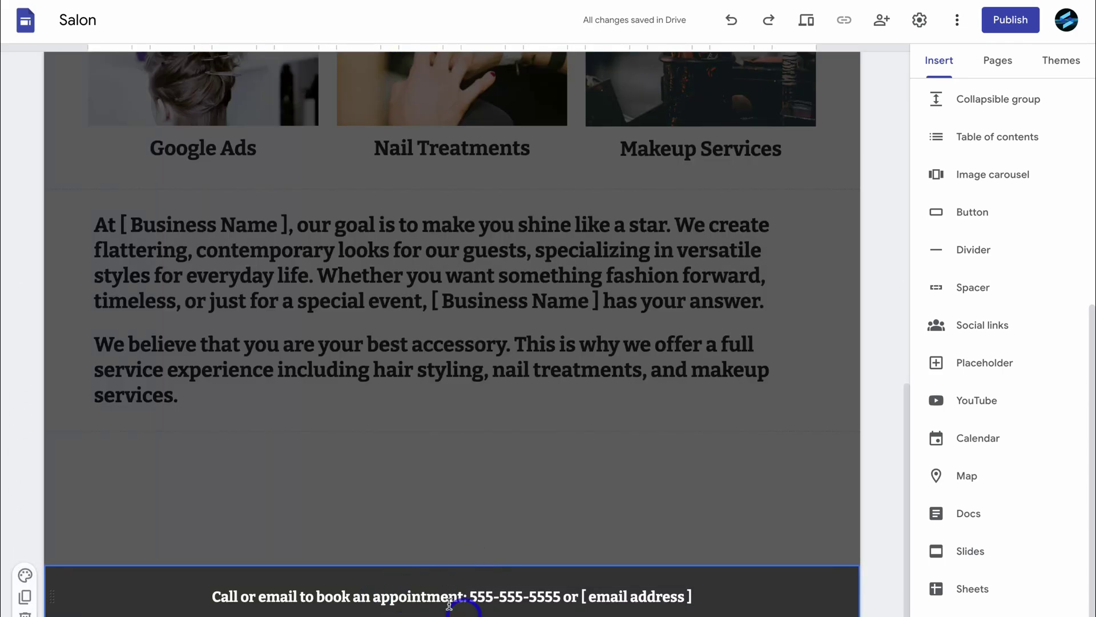
click(388, 604)
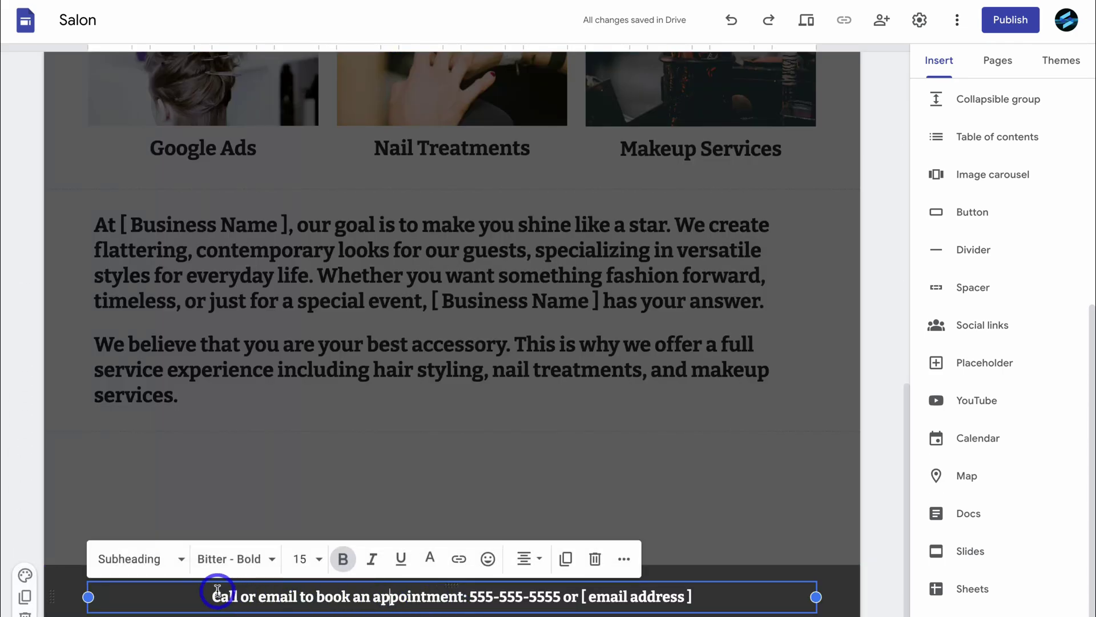
drag(211, 597, 696, 596)
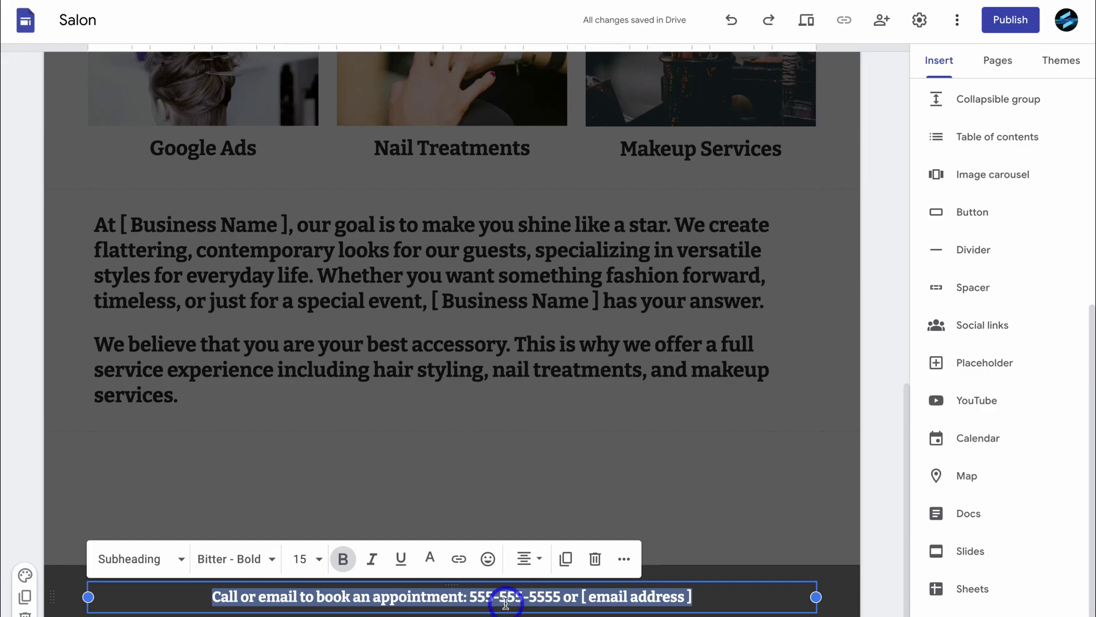
click(629, 516)
scroll(930, 507, up, 6)
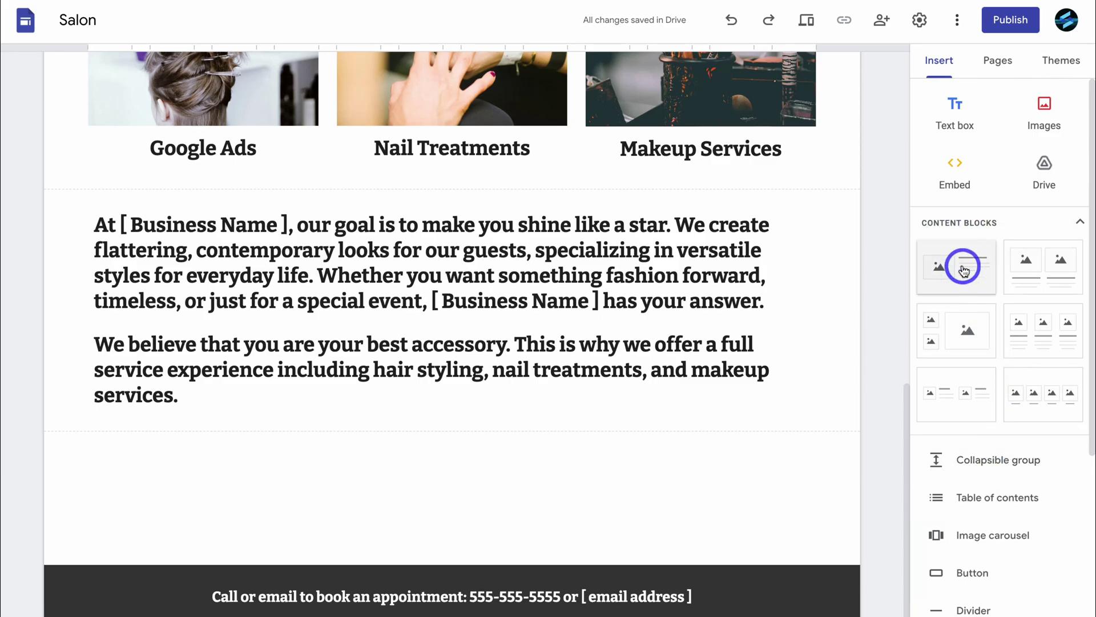
Step: Add a two-image block below the about text and upload a photo into each cell
drag(1044, 262, 355, 481)
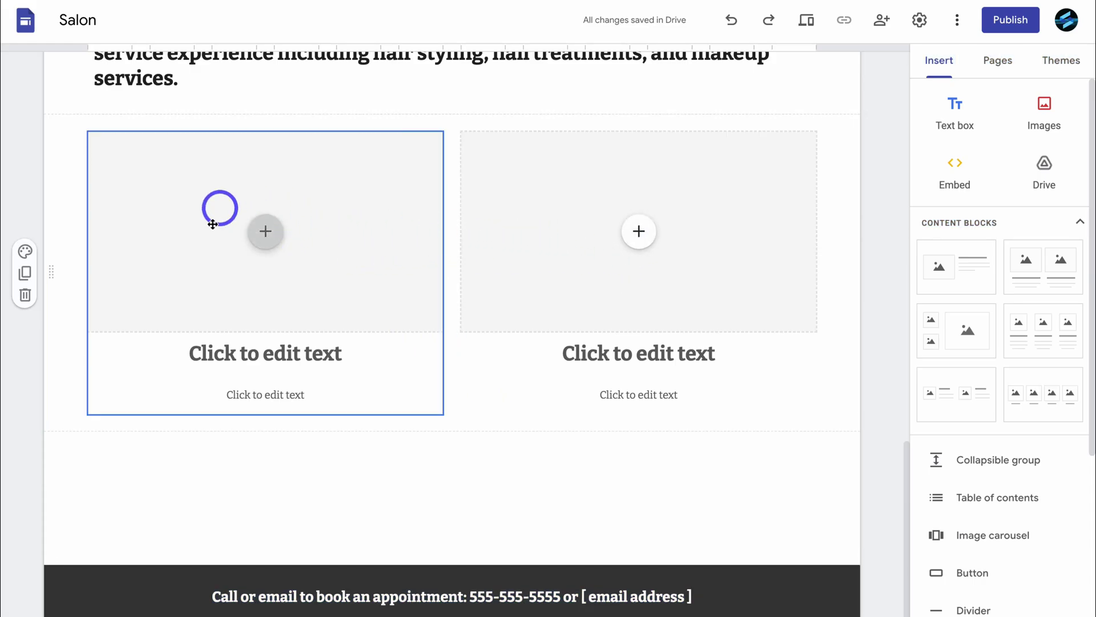
click(251, 236)
click(319, 277)
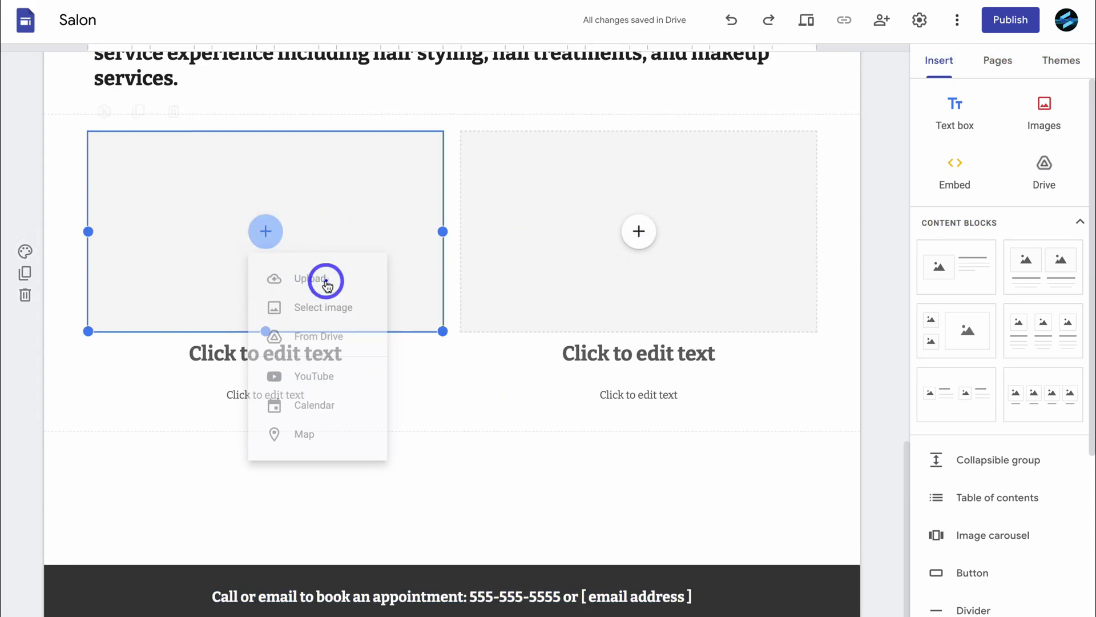
click(564, 284)
click(797, 478)
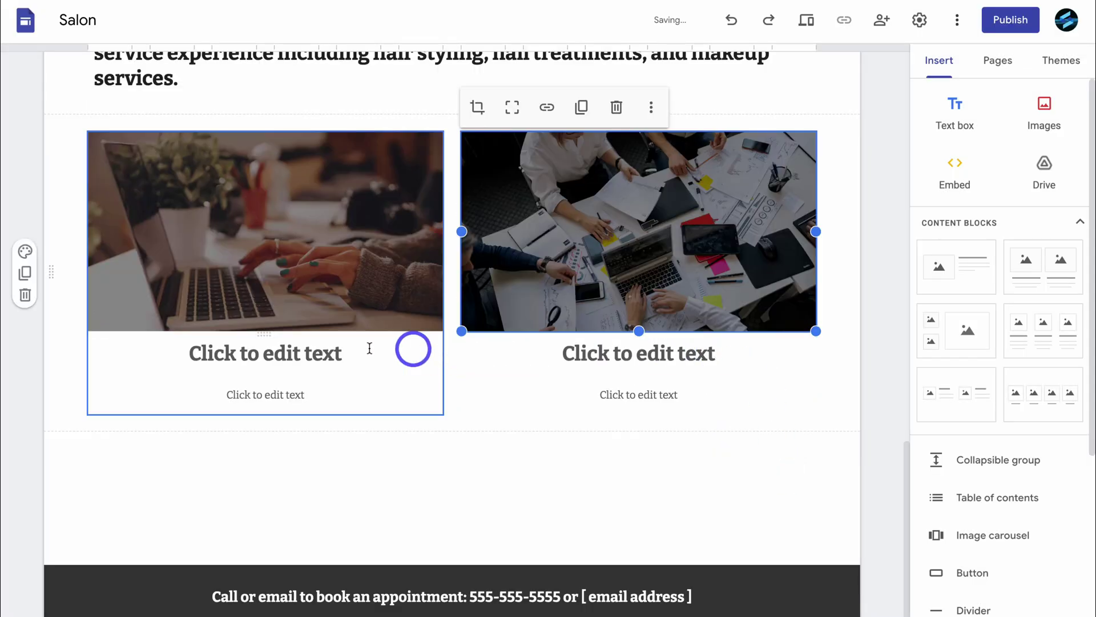
Step: Title the cards 'Let's Build Your Site' and 'Let's Get Your Site Found', then add an empty three-image block
click(301, 345)
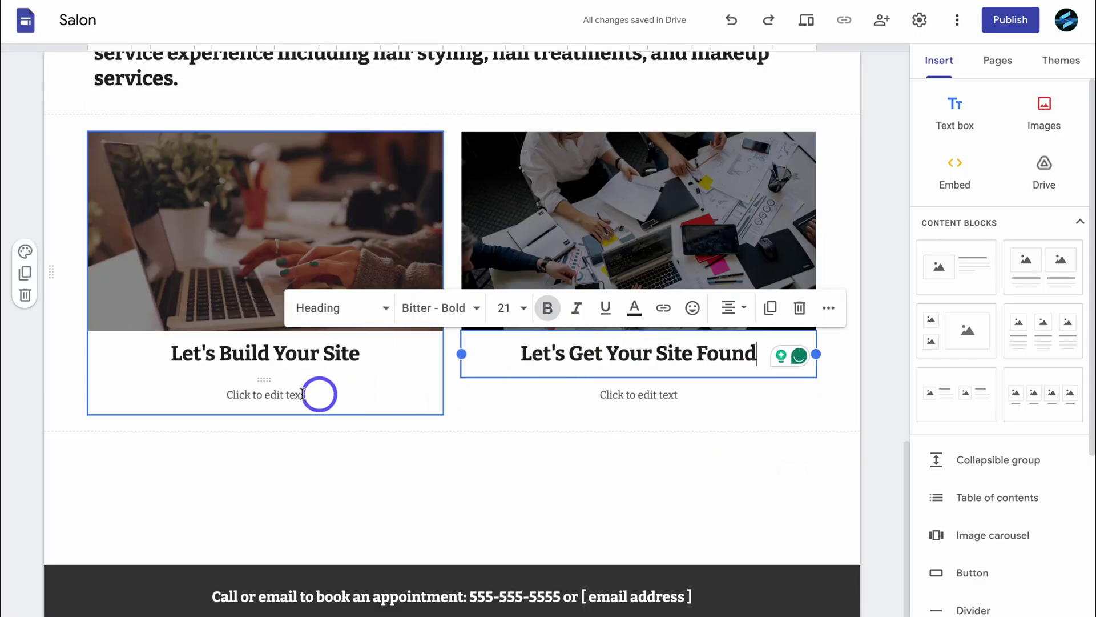
click(288, 394)
click(565, 394)
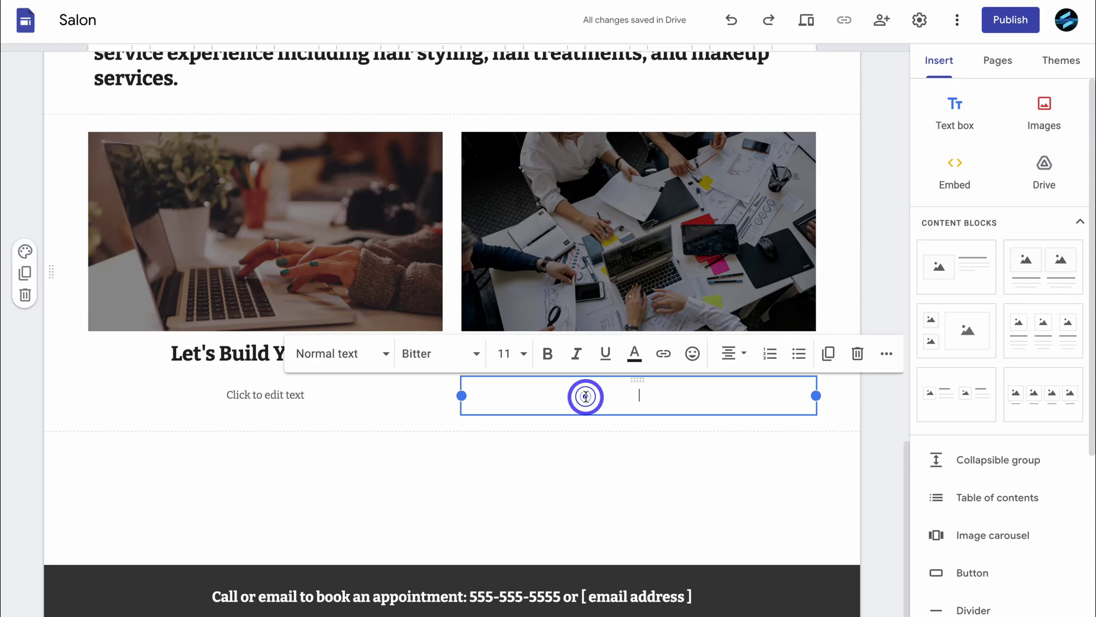
click(677, 264)
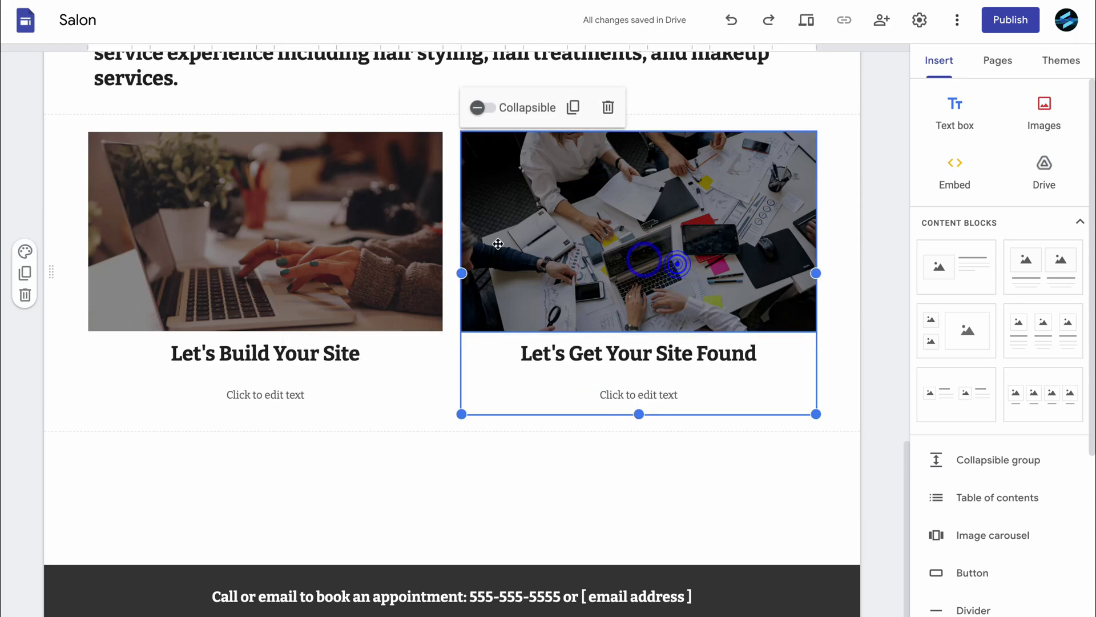
click(301, 230)
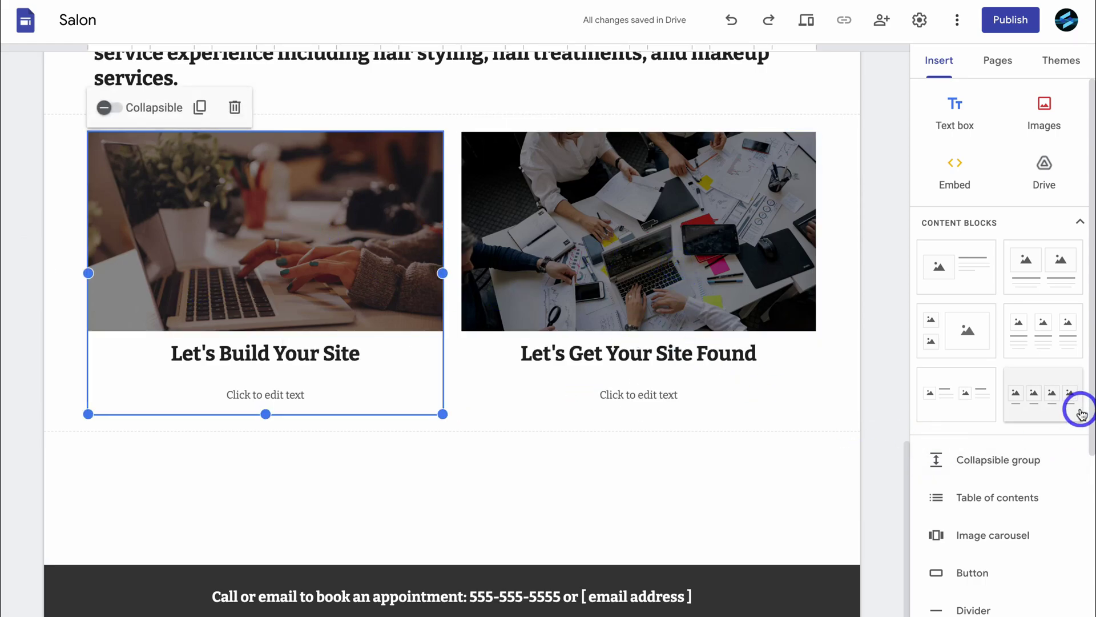
drag(972, 345, 523, 456)
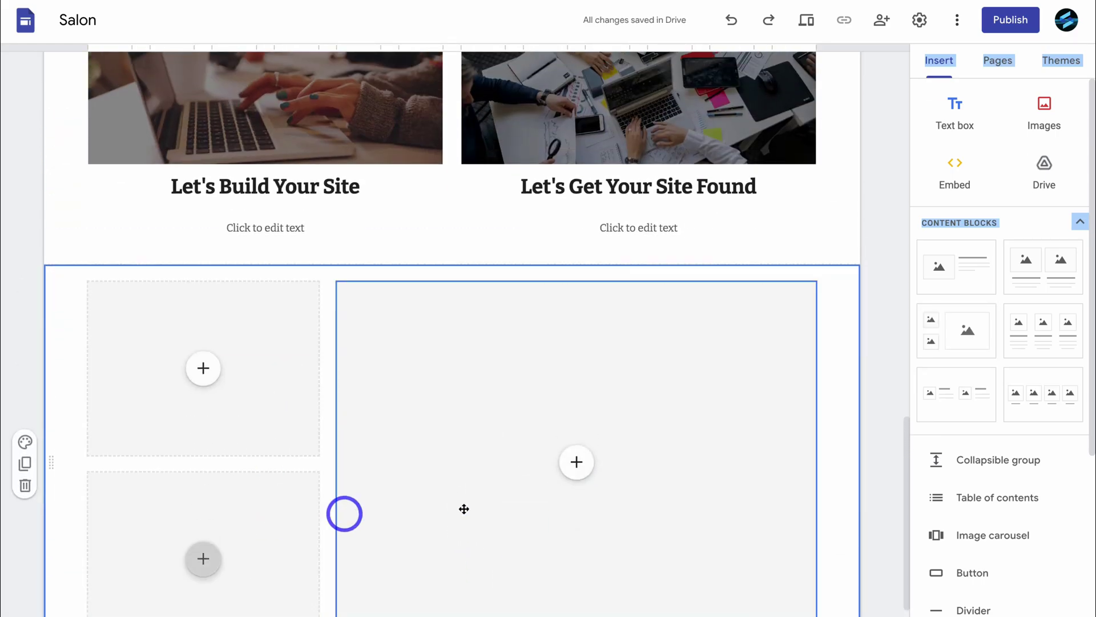
scroll(488, 508, up, 15)
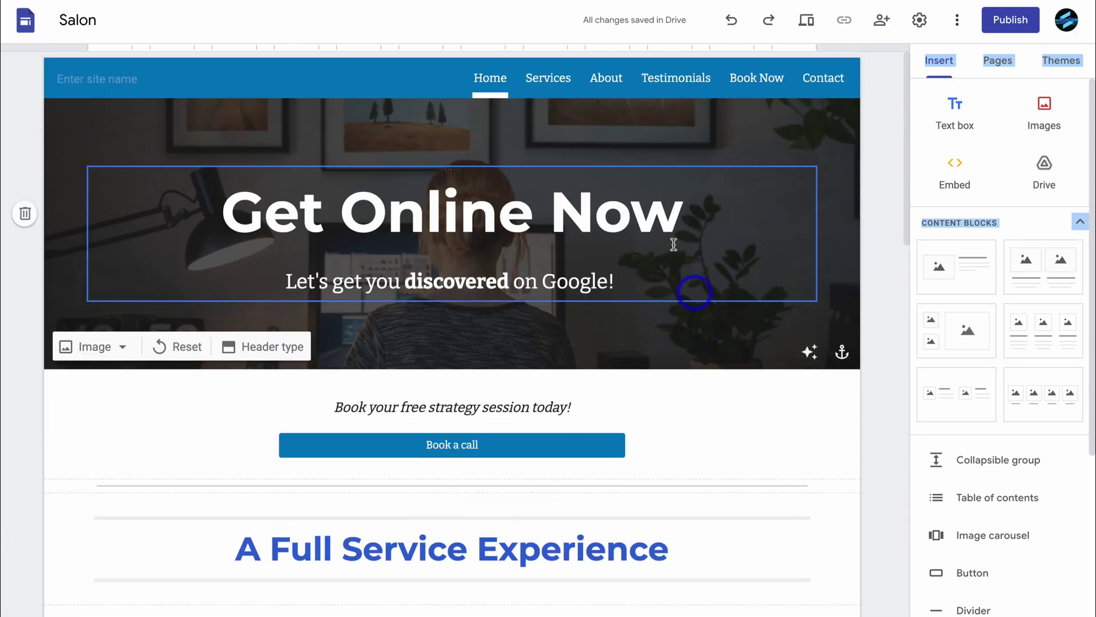
Step: Open the Services page and expand the Hair Styling and Nail Treatments price lists
click(559, 87)
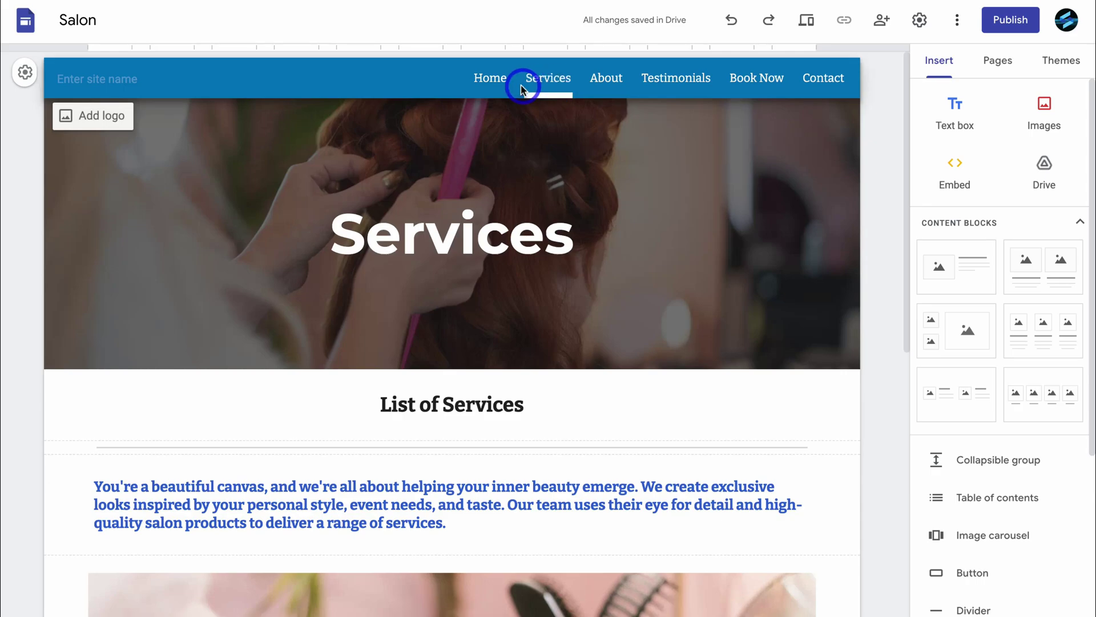
click(448, 242)
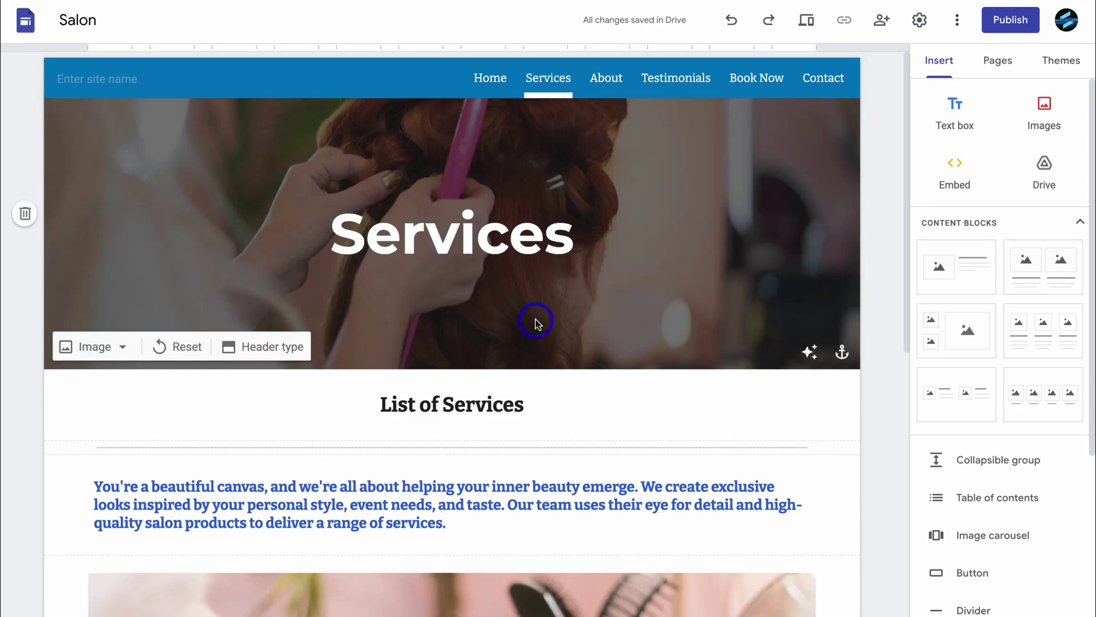
scroll(516, 311, down, 4)
scroll(511, 319, down, 10)
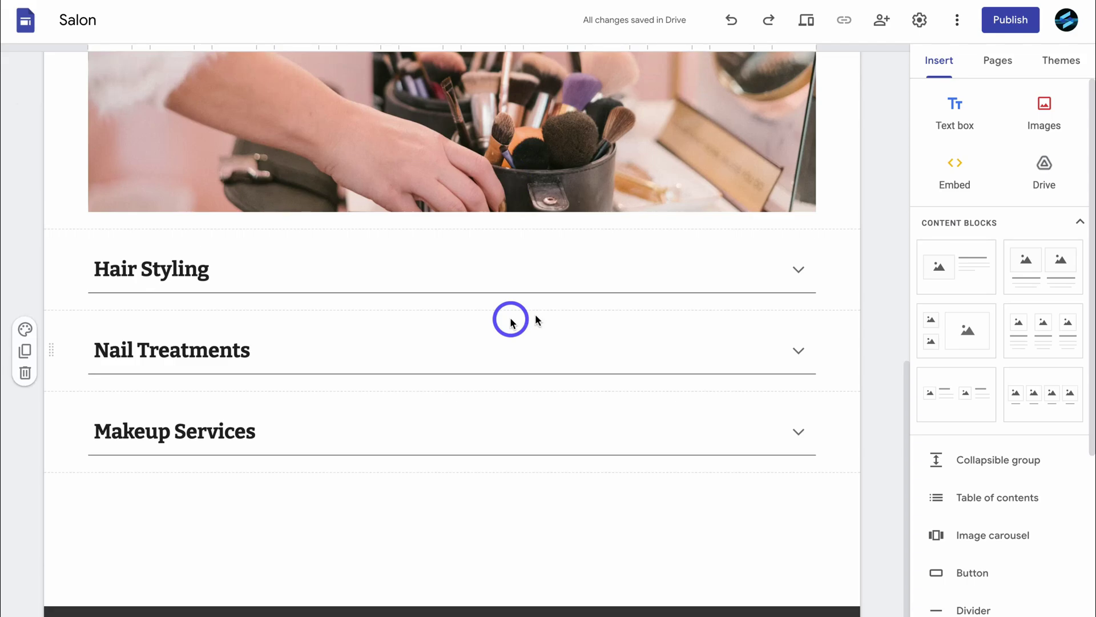
click(781, 274)
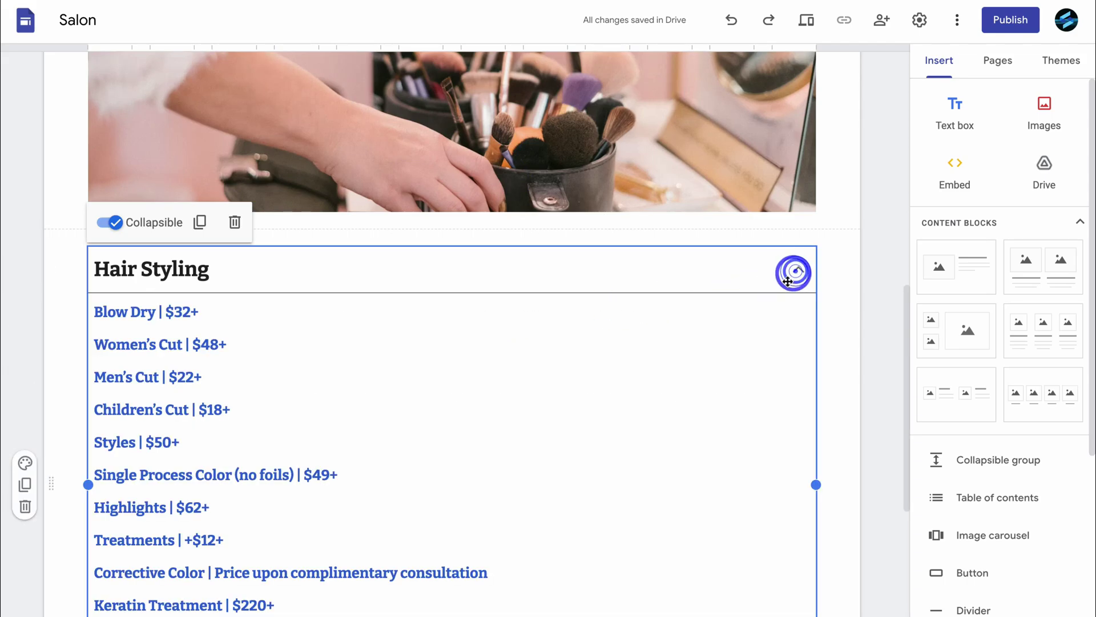
scroll(788, 283, down, 10)
click(785, 307)
scroll(783, 308, up, 20)
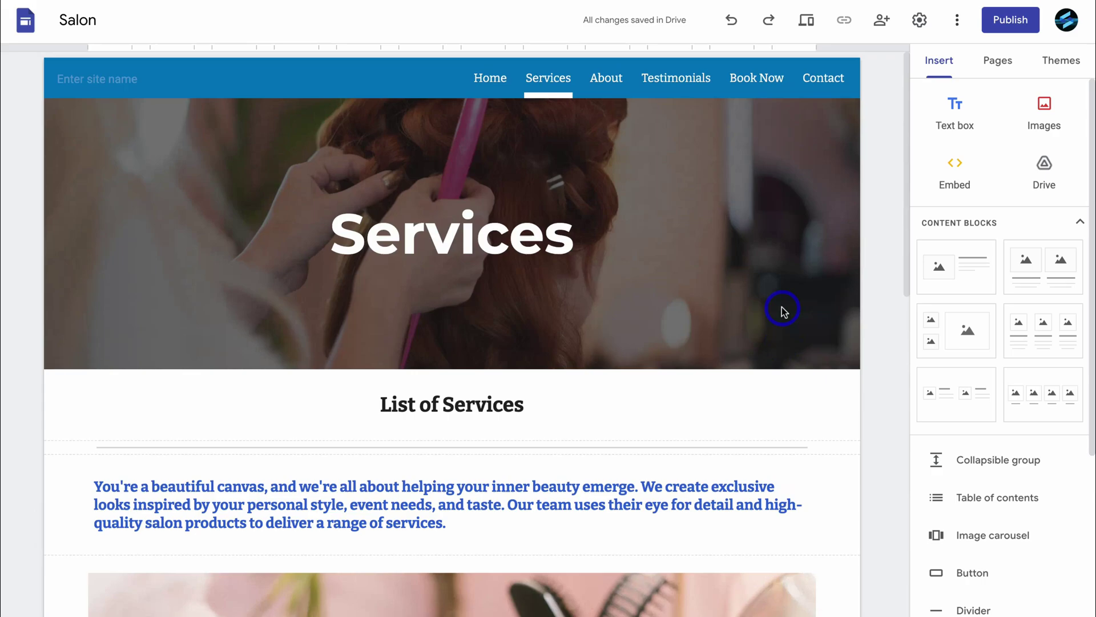
Step: Change the 'Our Stylists' heading to 'Our Team'
click(606, 78)
scroll(685, 294, down, 10)
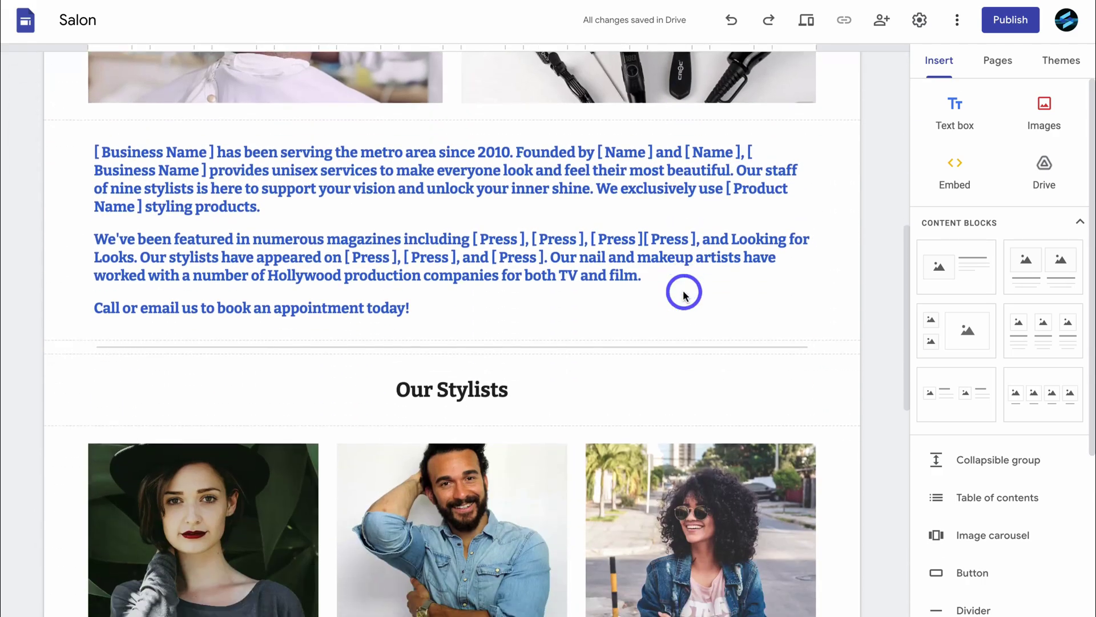
scroll(684, 294, down, 3)
drag(511, 256, 435, 257)
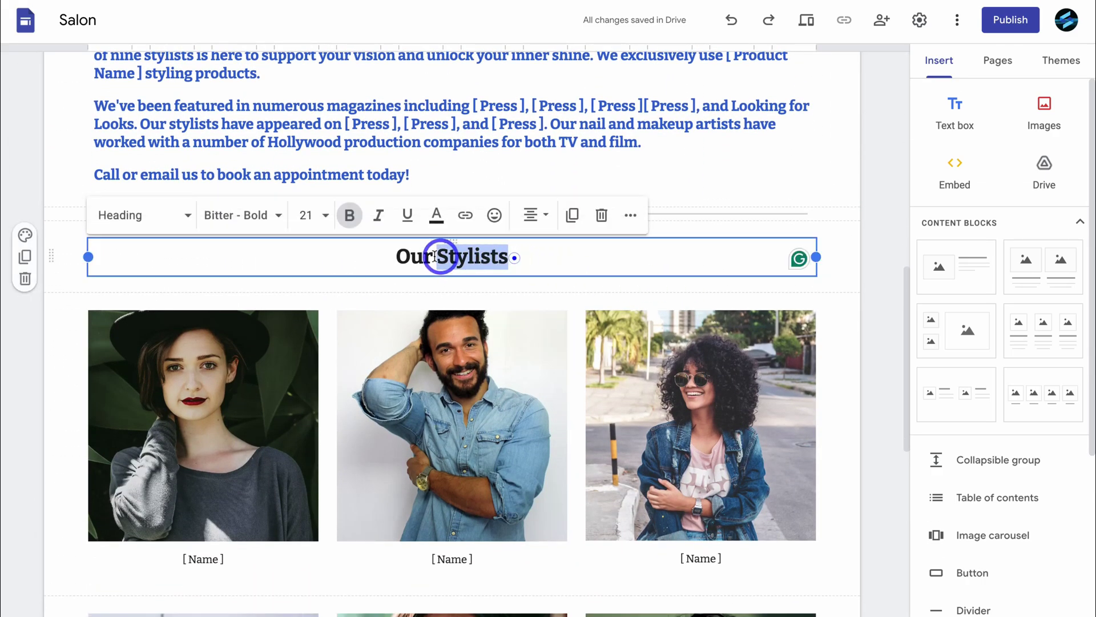
text(Team)
Step: Look through the stylist photos with [Name] captions down the page
click(473, 374)
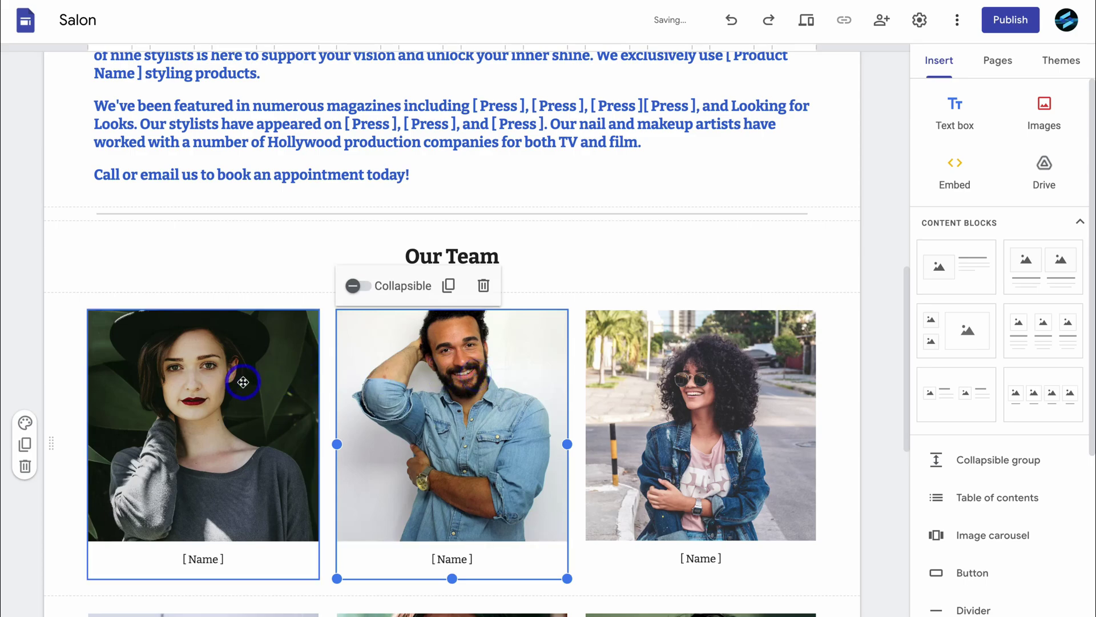
scroll(244, 382, down, 3)
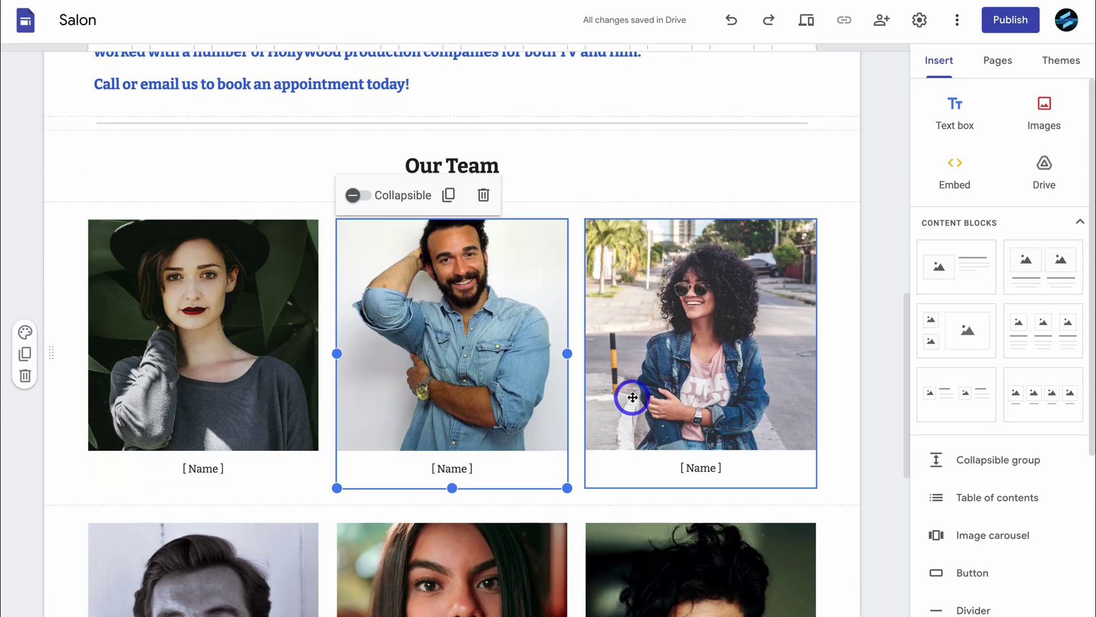
click(633, 397)
scroll(632, 396, down, 3)
click(653, 470)
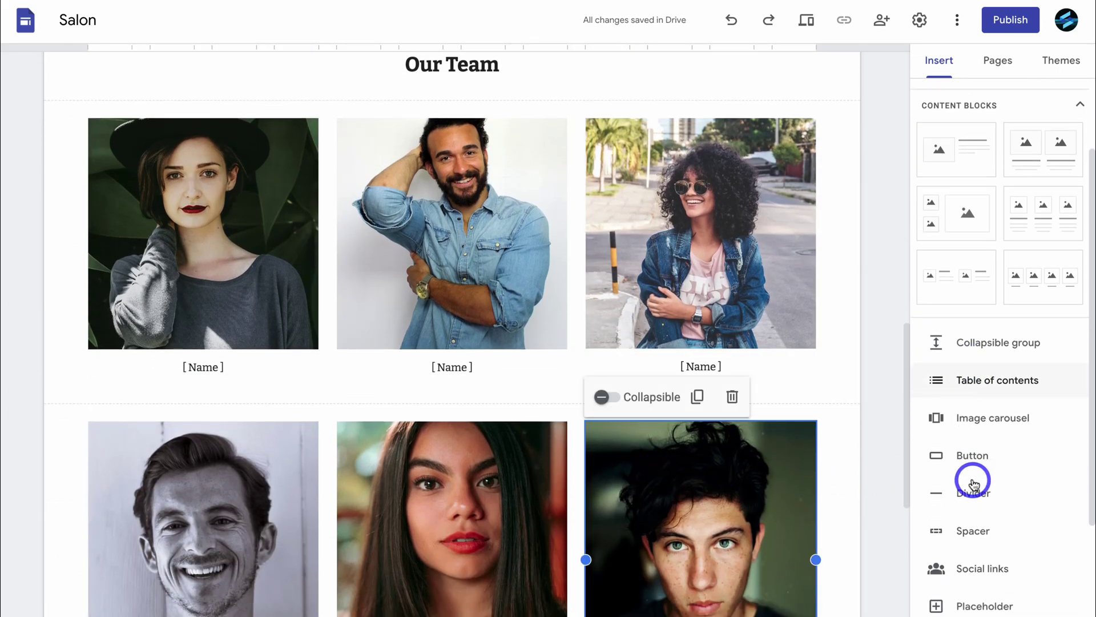
scroll(973, 483, down, 3)
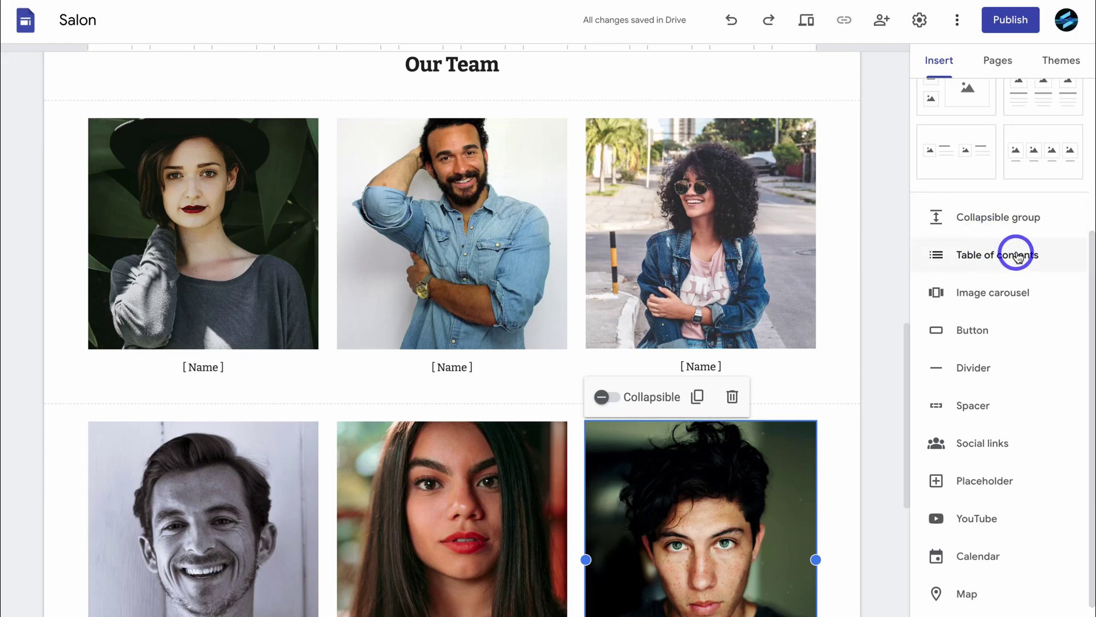
scroll(788, 274, down, 15)
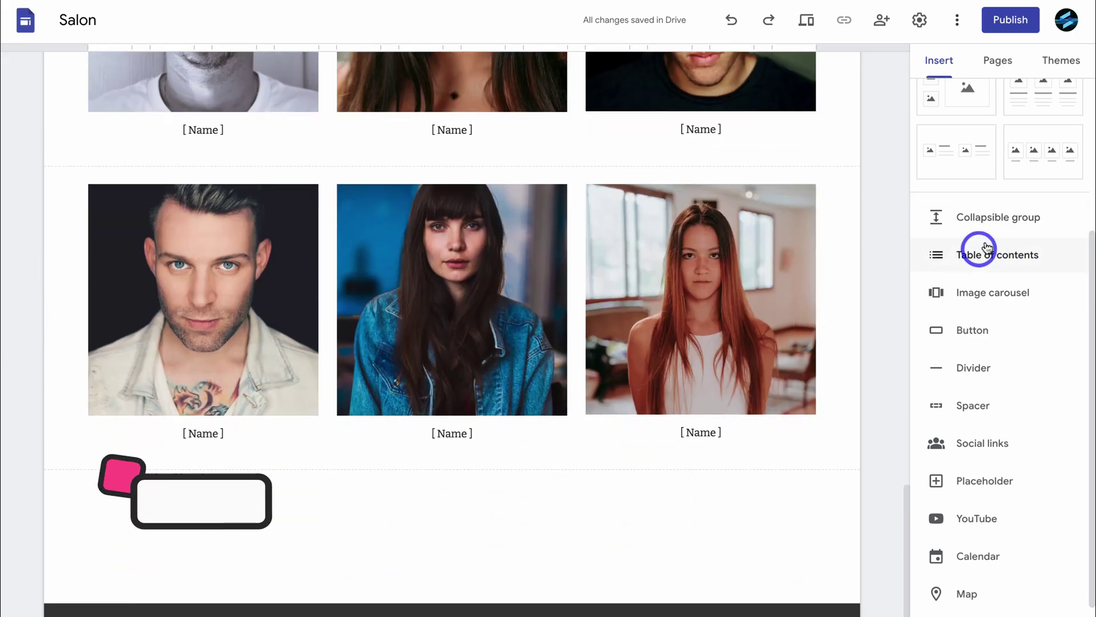
Step: Insert a collapsible text group, cancelling the Image carousel and Button dialogs without adding them
click(1021, 225)
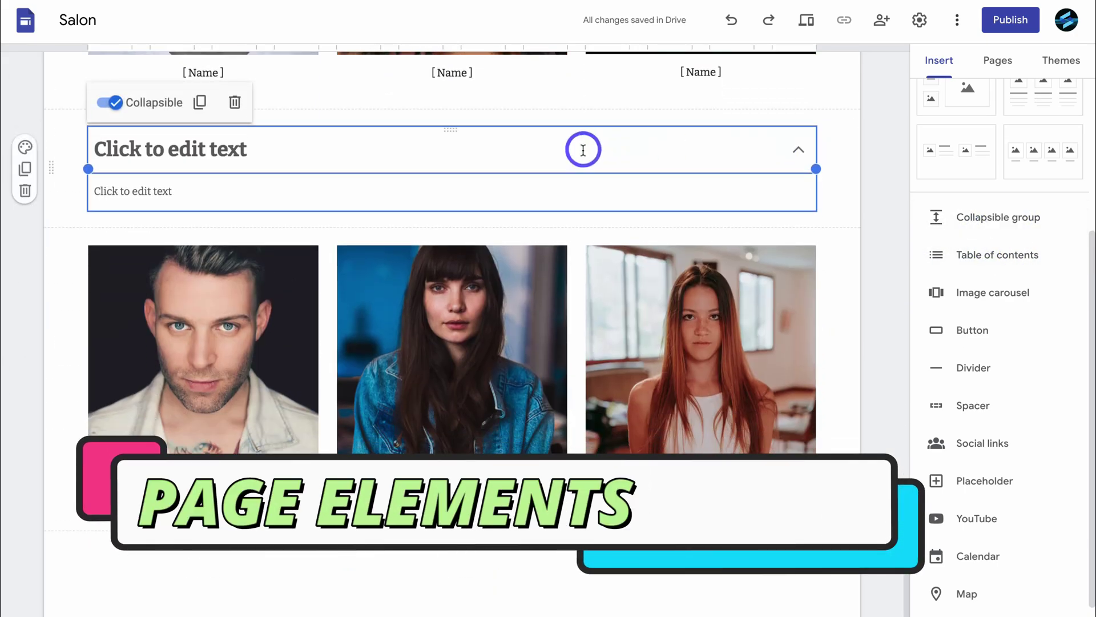
click(1011, 295)
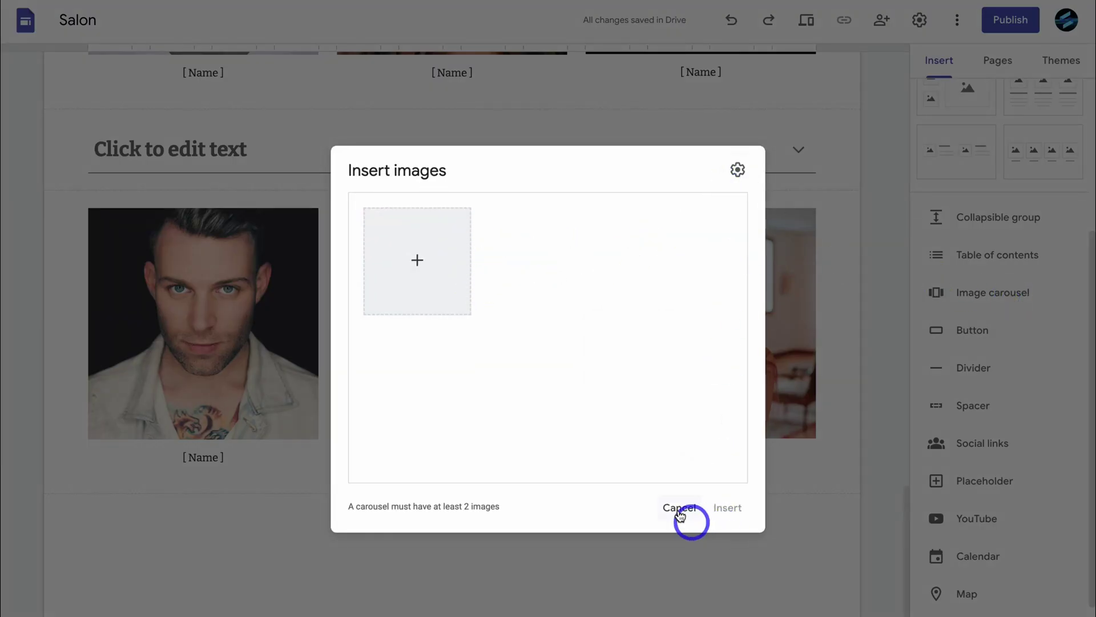
click(680, 510)
click(981, 332)
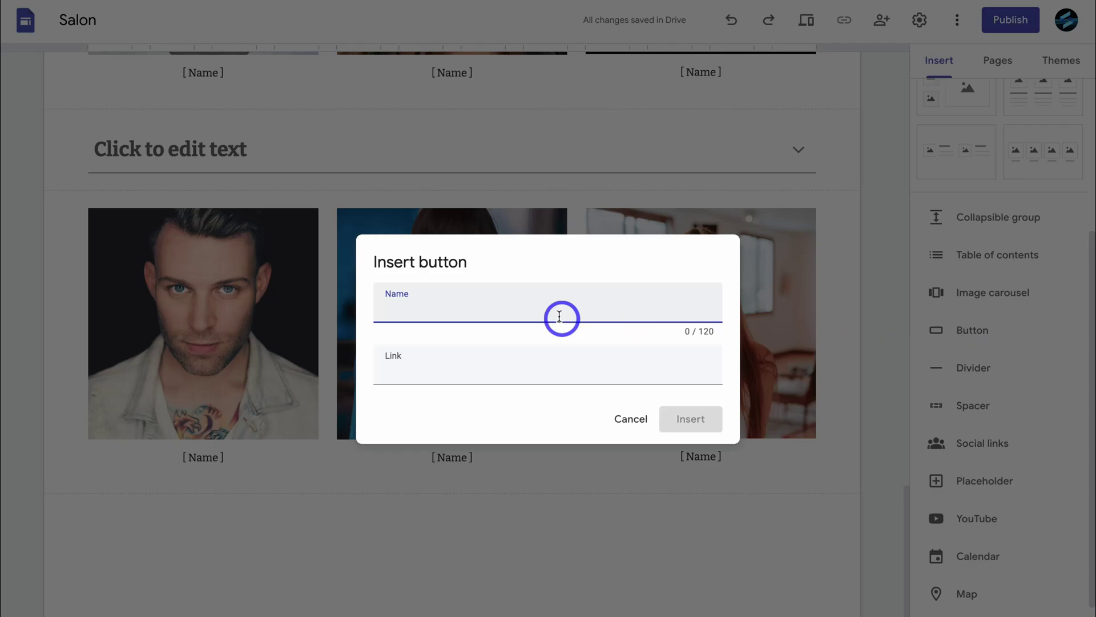
click(624, 418)
scroll(1002, 381, down, 2)
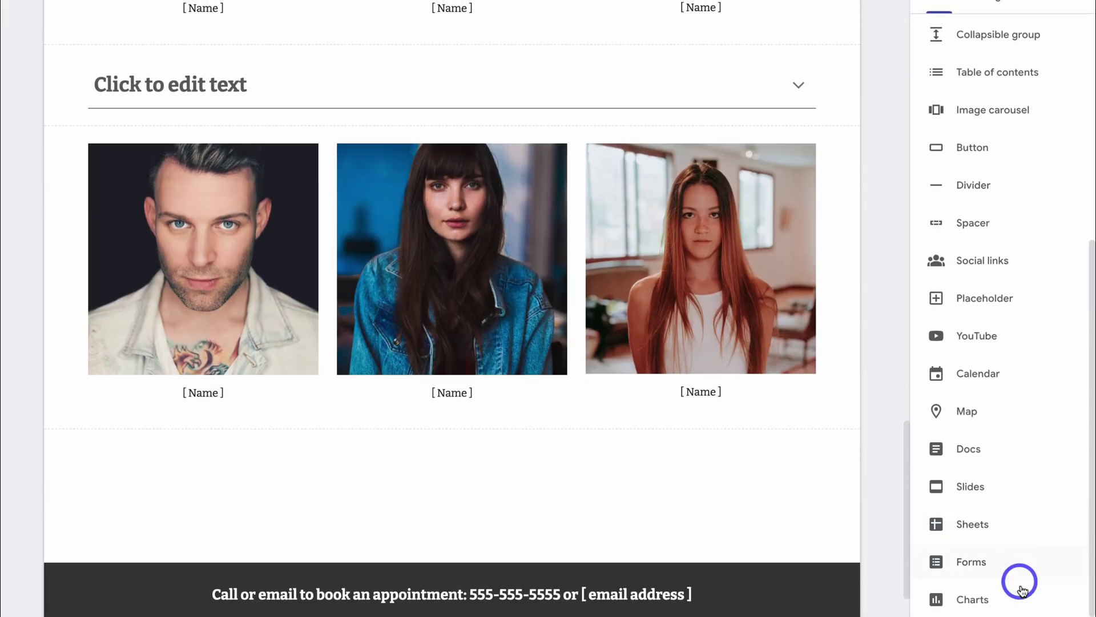
scroll(837, 477, up, 15)
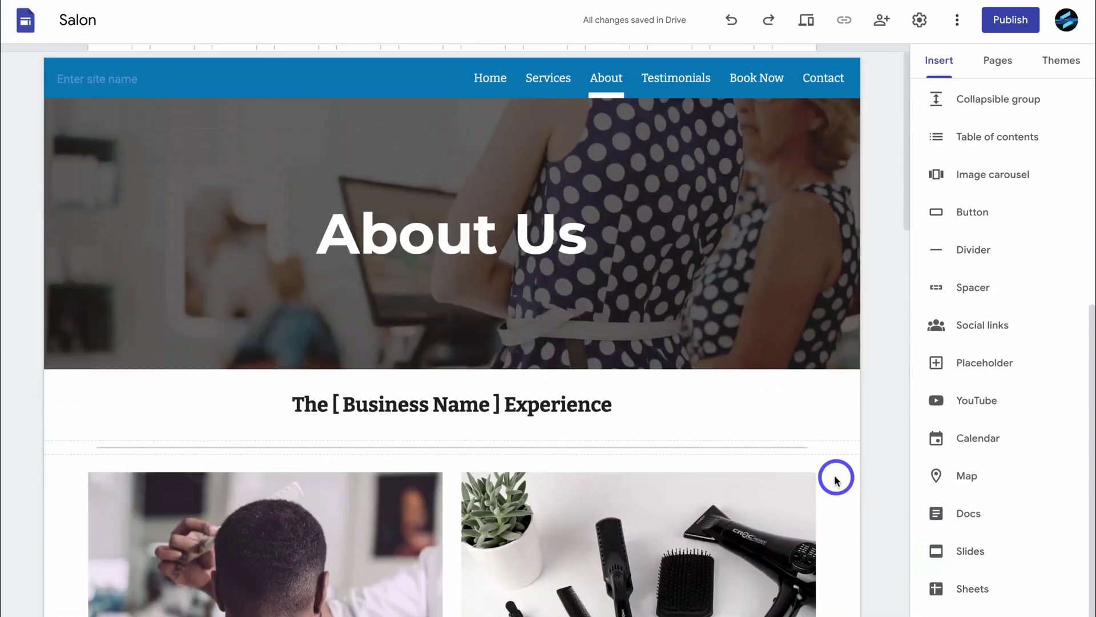
scroll(1010, 438, up, 6)
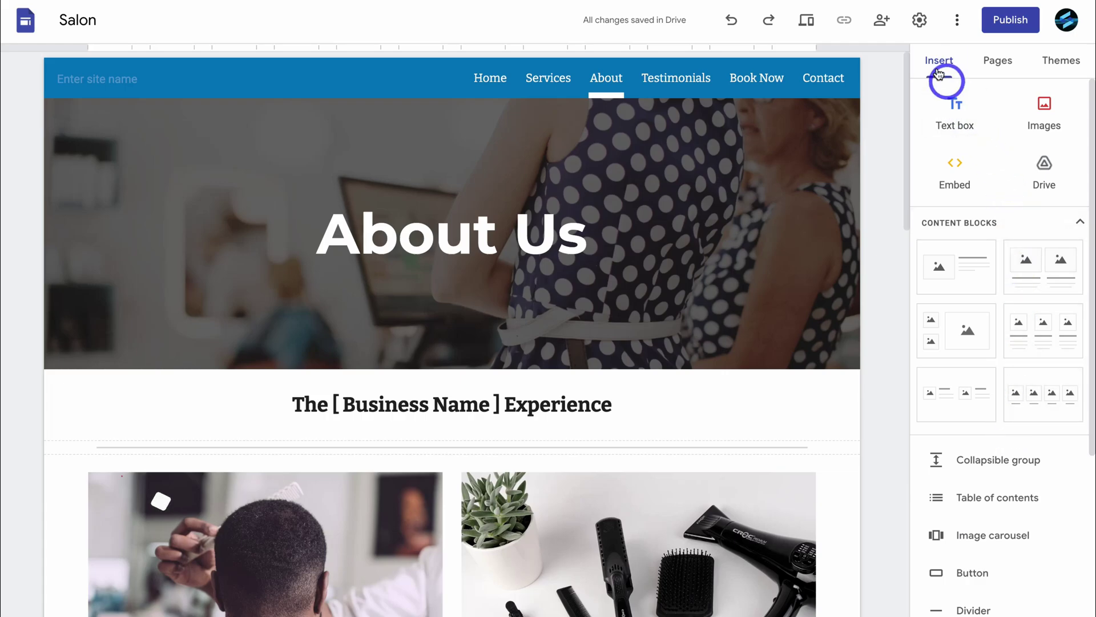
Step: In site Settings, try Side navigation, revert to Top, and go to Brand images
click(919, 21)
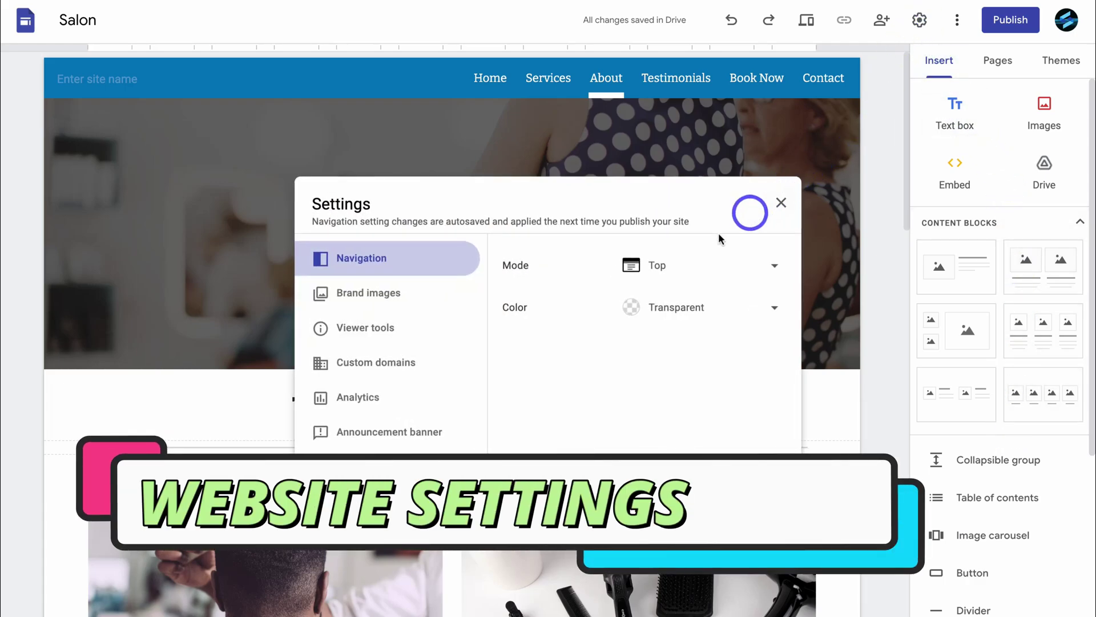
click(764, 266)
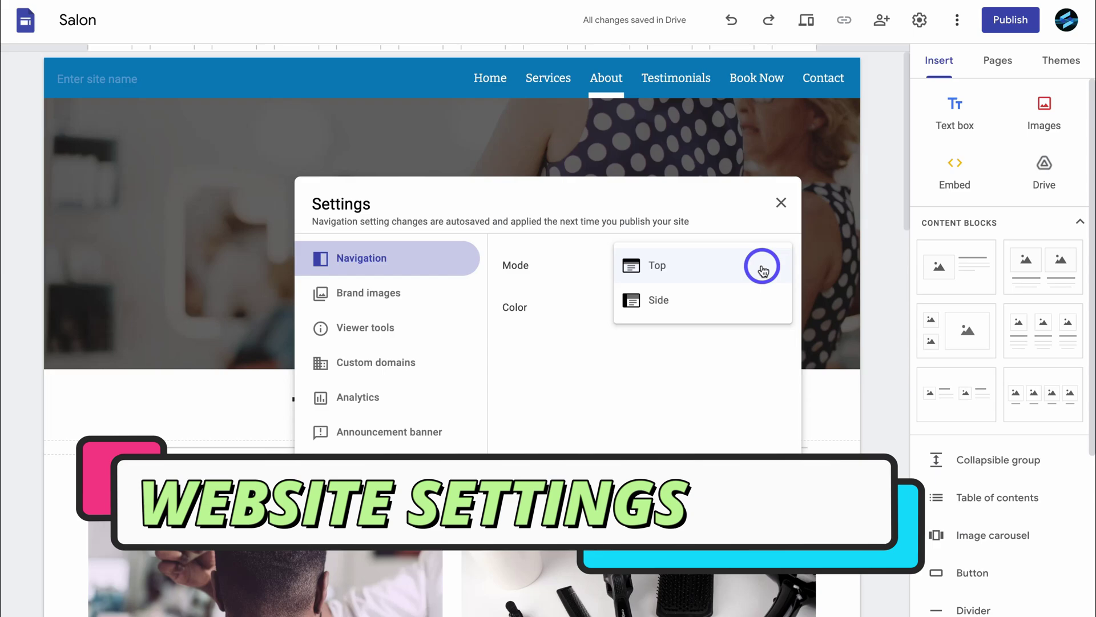
click(747, 300)
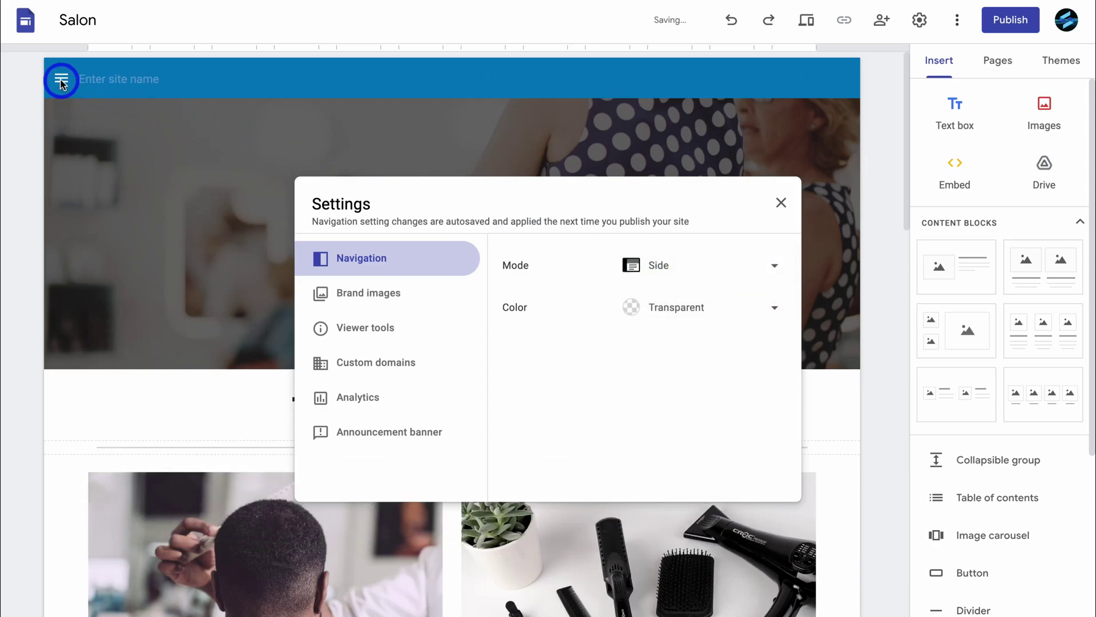
click(752, 270)
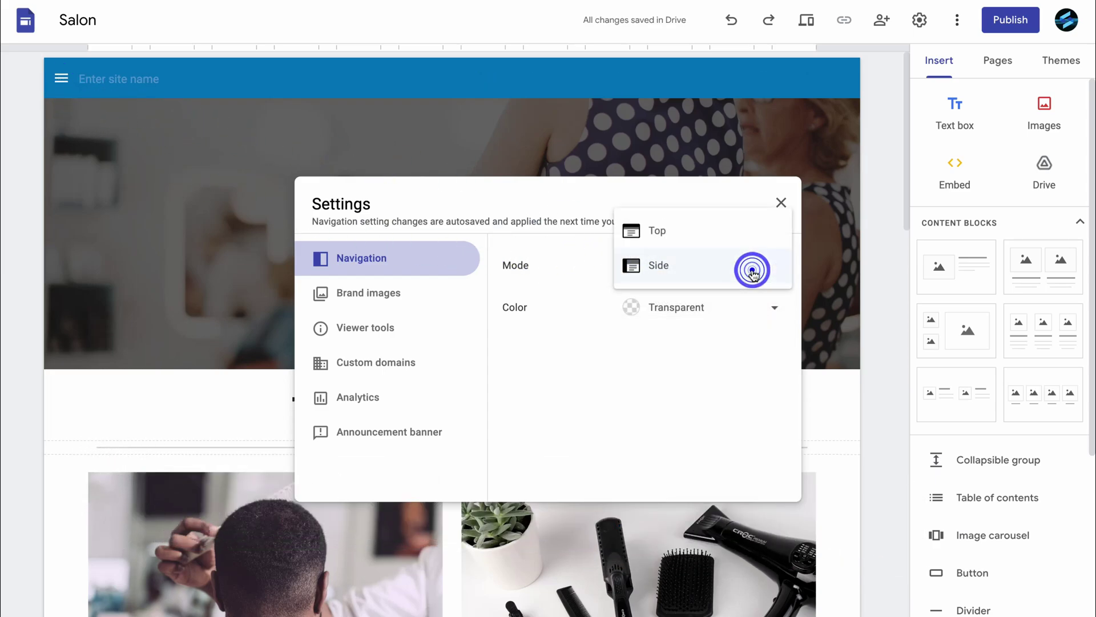
click(753, 234)
click(371, 293)
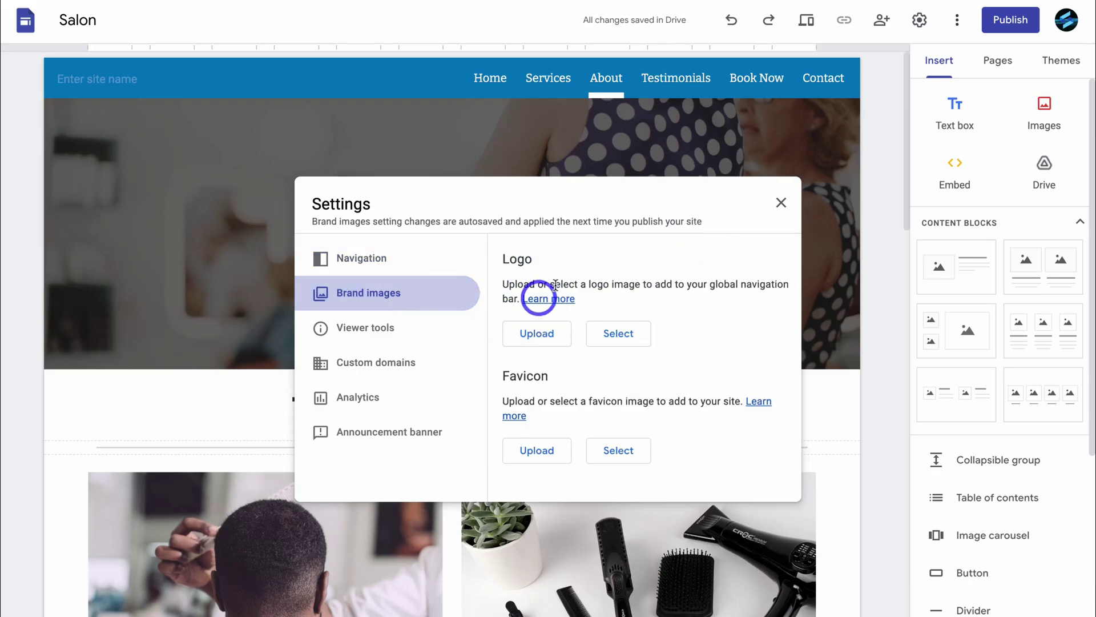
Step: Upload the Syndeo Media logo, then view the Custom domains and Analytics settings
click(543, 338)
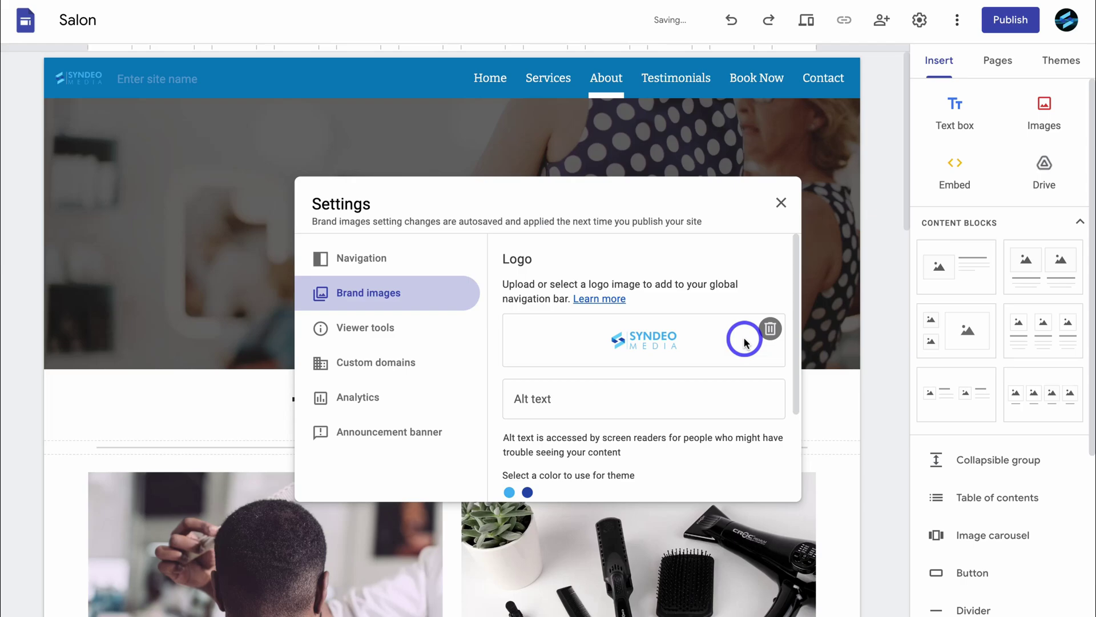
scroll(605, 319, down, 3)
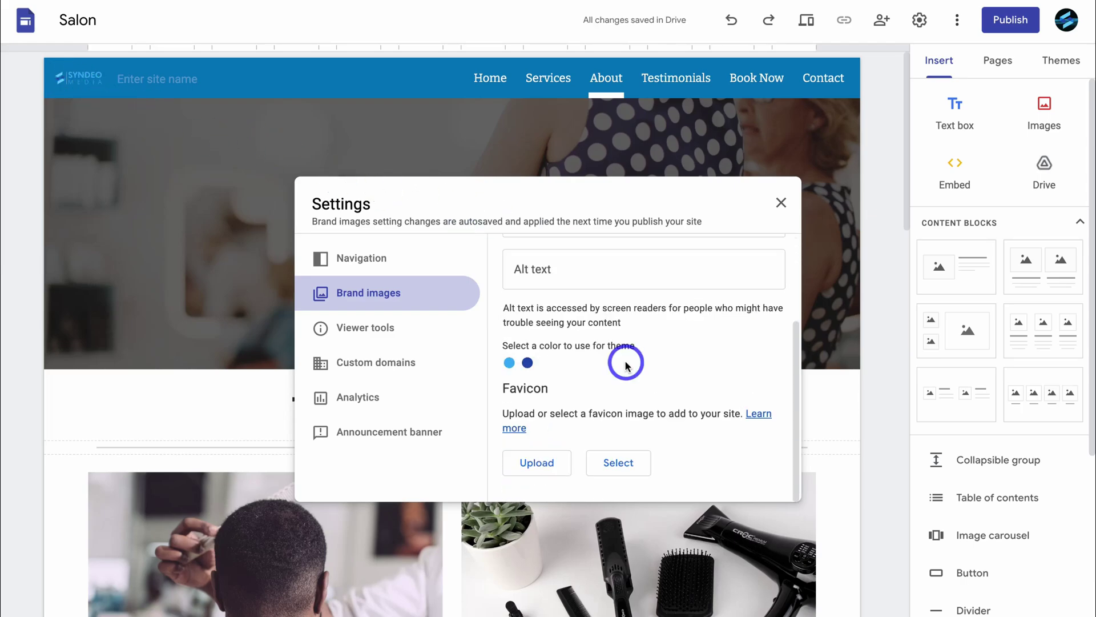
click(410, 363)
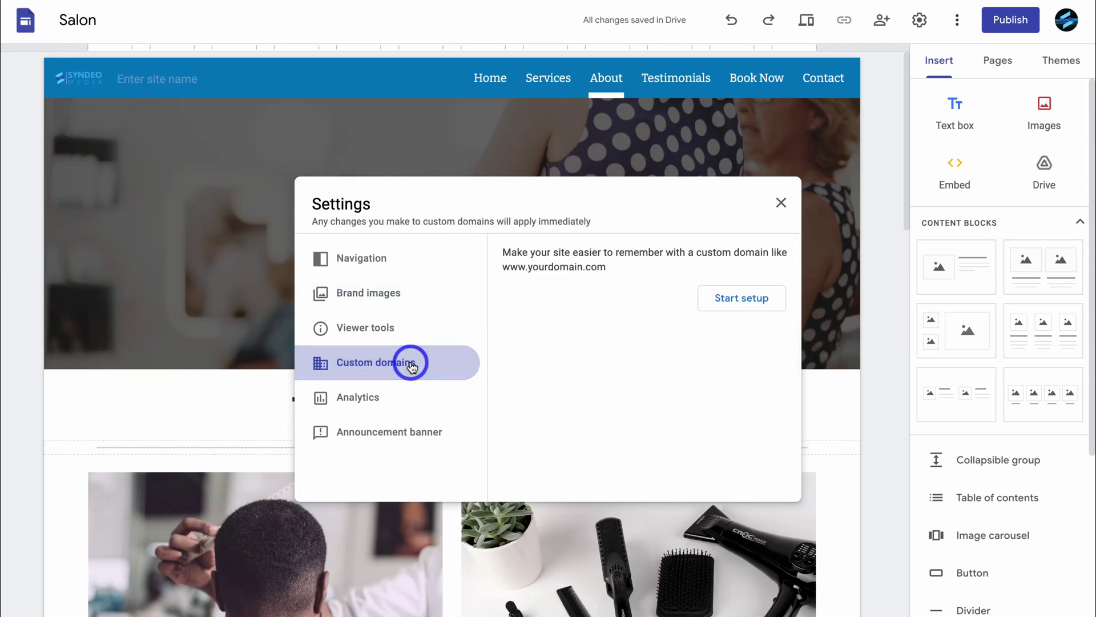
click(595, 310)
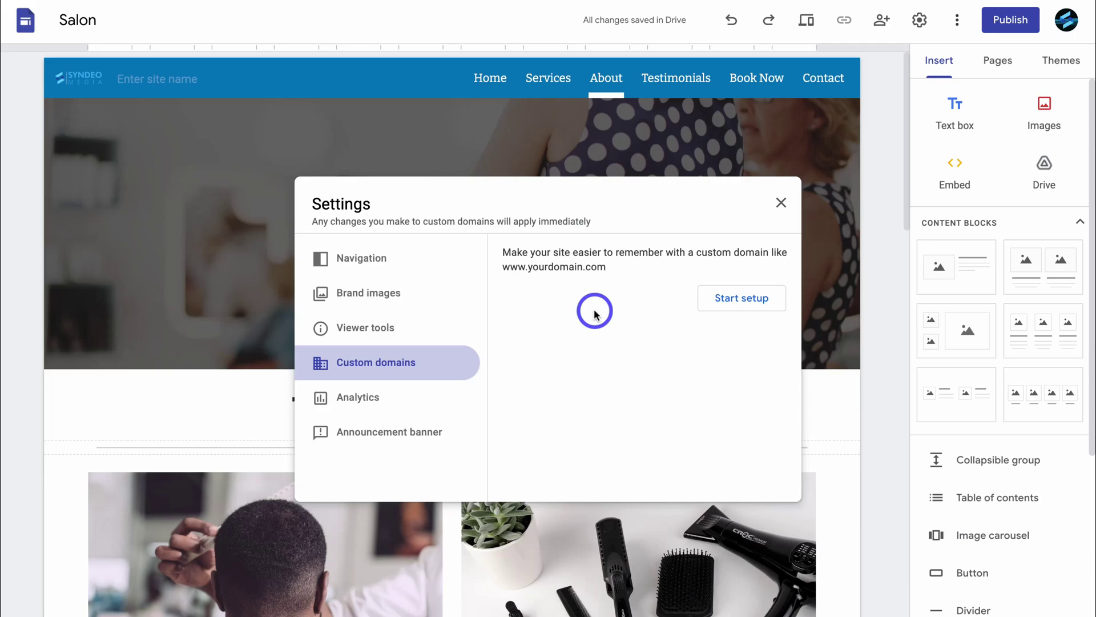
click(426, 400)
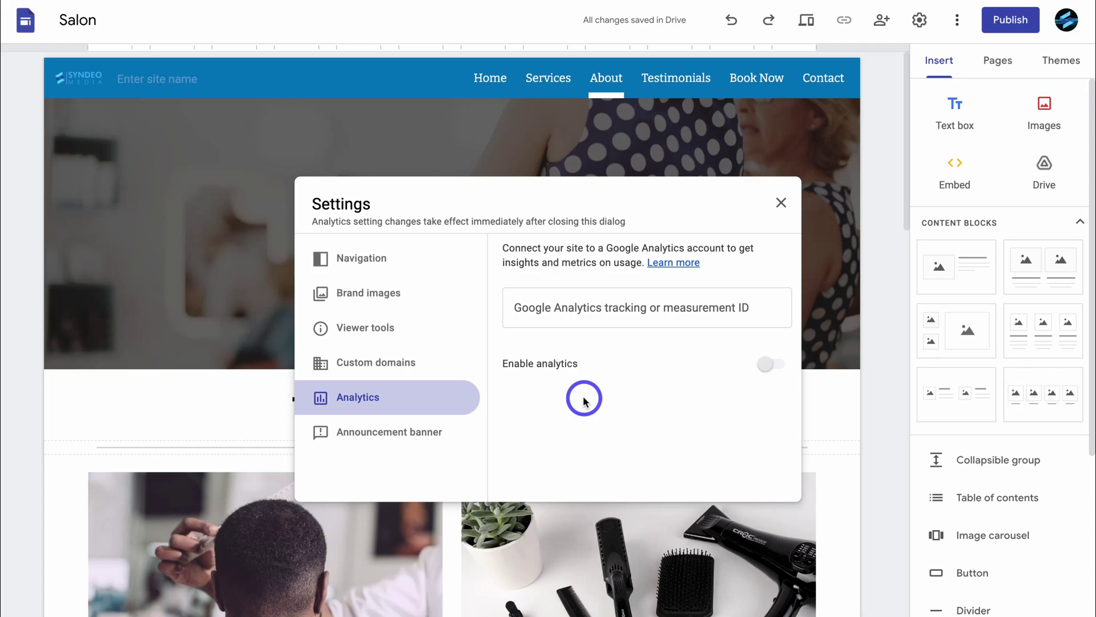
Step: Add a 'Black Friday Deal!' banner with a '50% OFF!' button to Services, on all pages
click(396, 434)
click(533, 442)
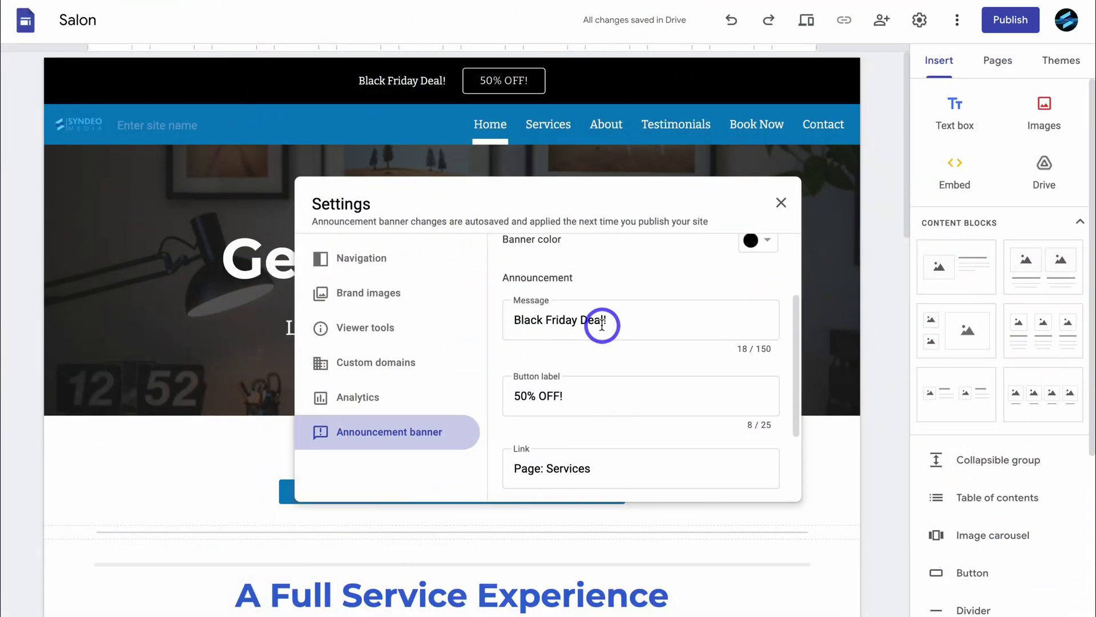
scroll(514, 334, down, 2)
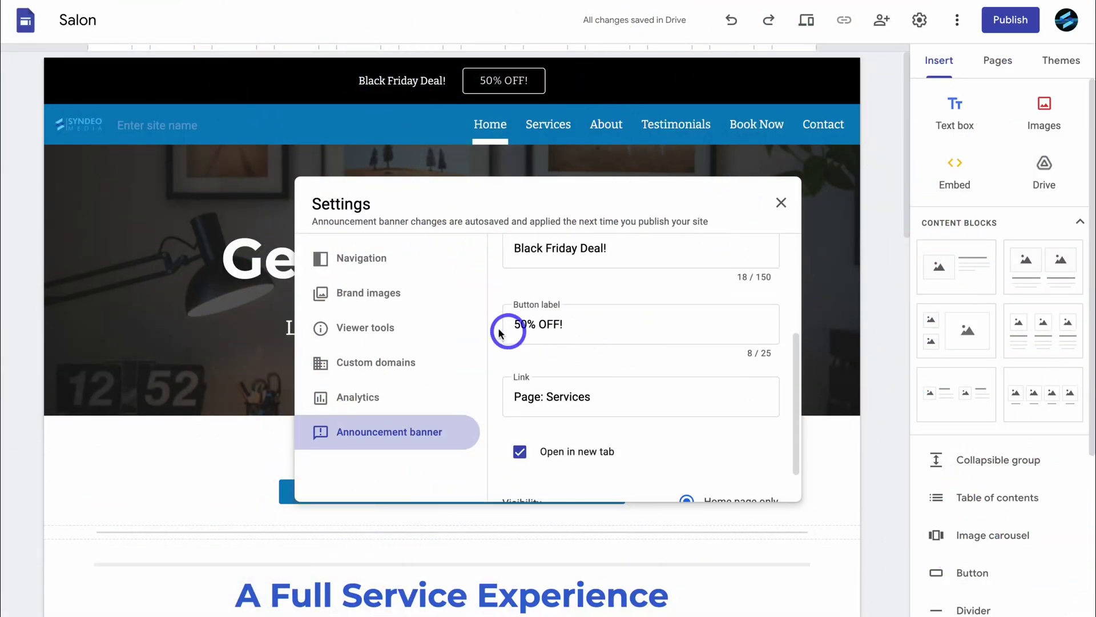
scroll(571, 386, down, 1)
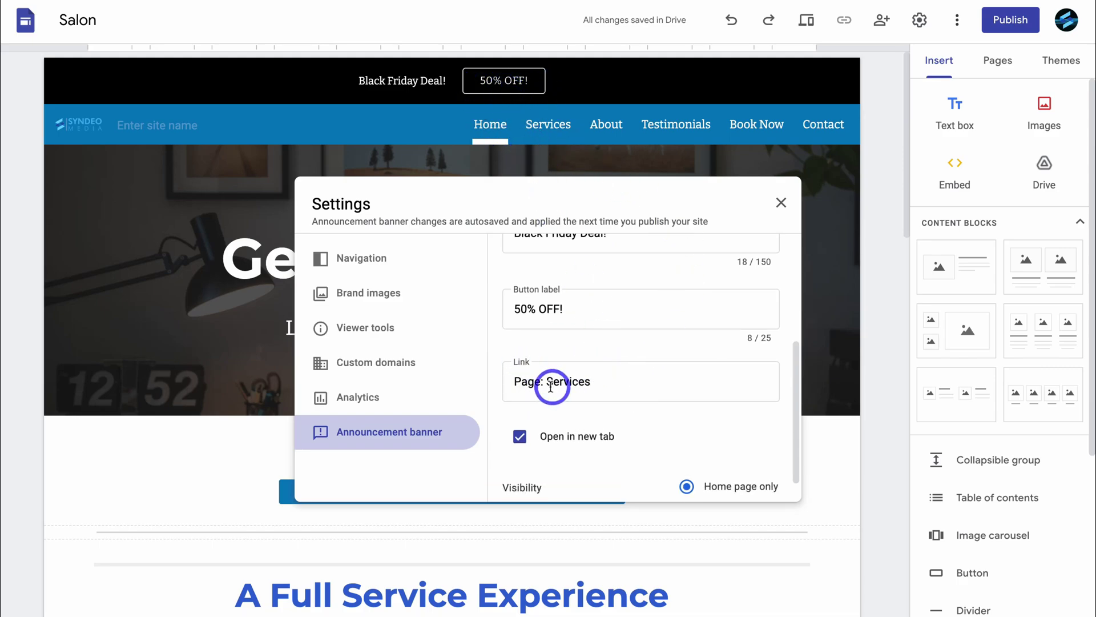
scroll(619, 386, down, 1)
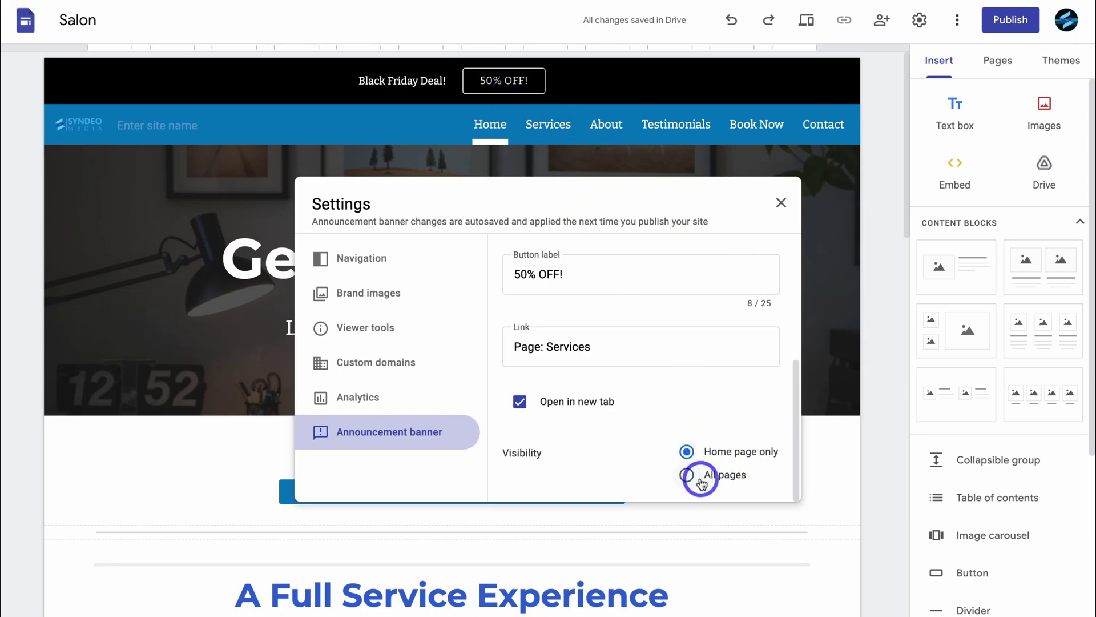
click(687, 474)
scroll(680, 425, up, 3)
click(780, 203)
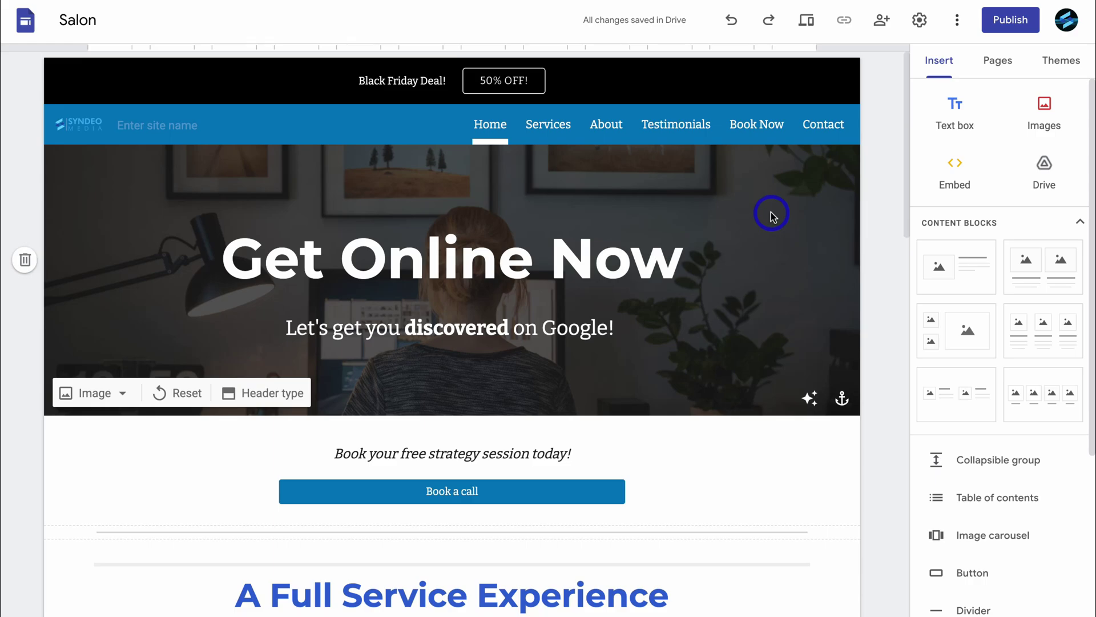
Step: Begin publishing with the web address 'syndeomedianz'
click(1009, 22)
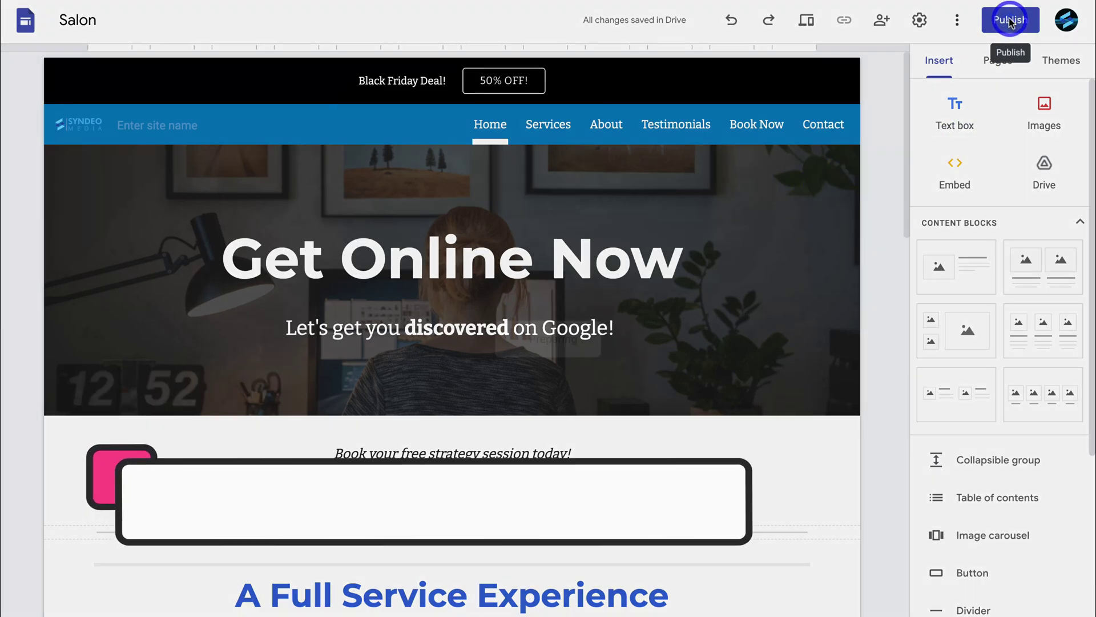
text(syndeomedianz)
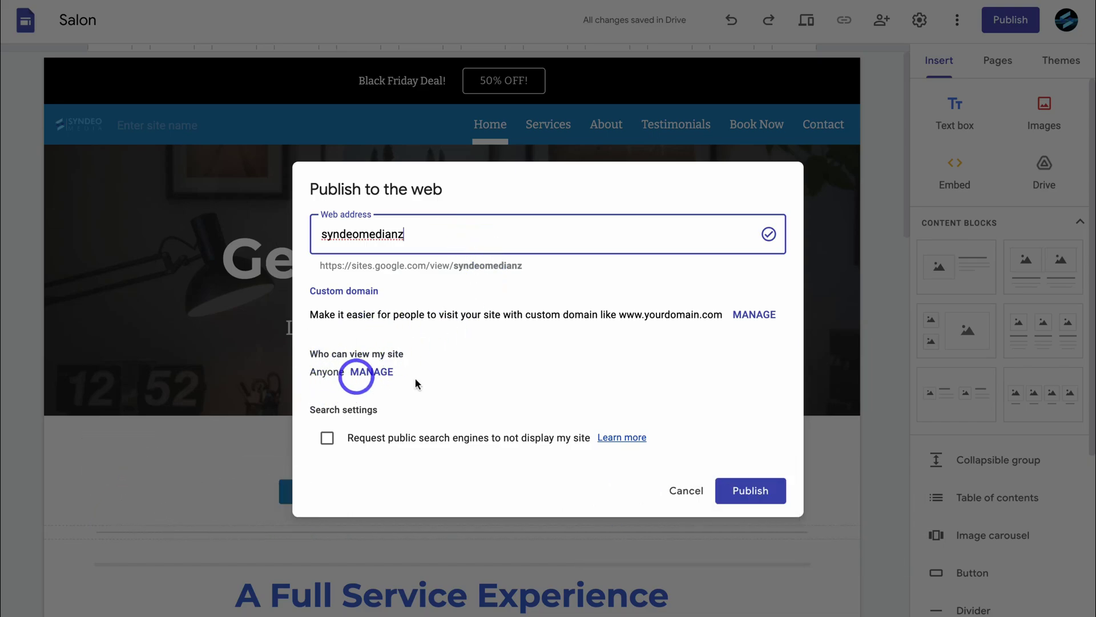
Step: Publish the Salon site to syndeomedianz
click(766, 507)
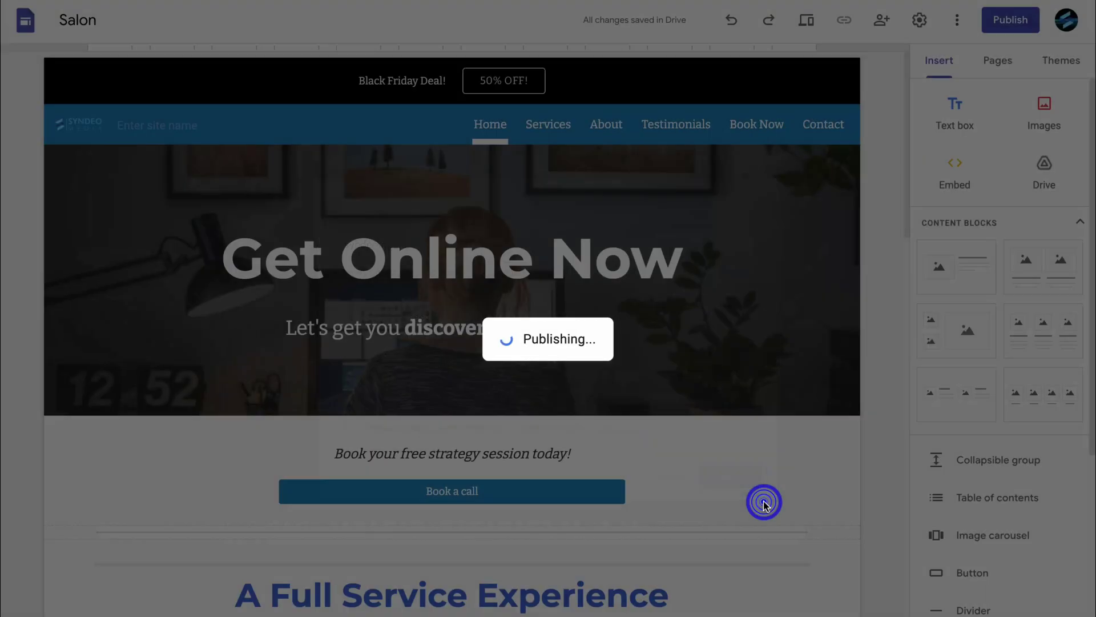